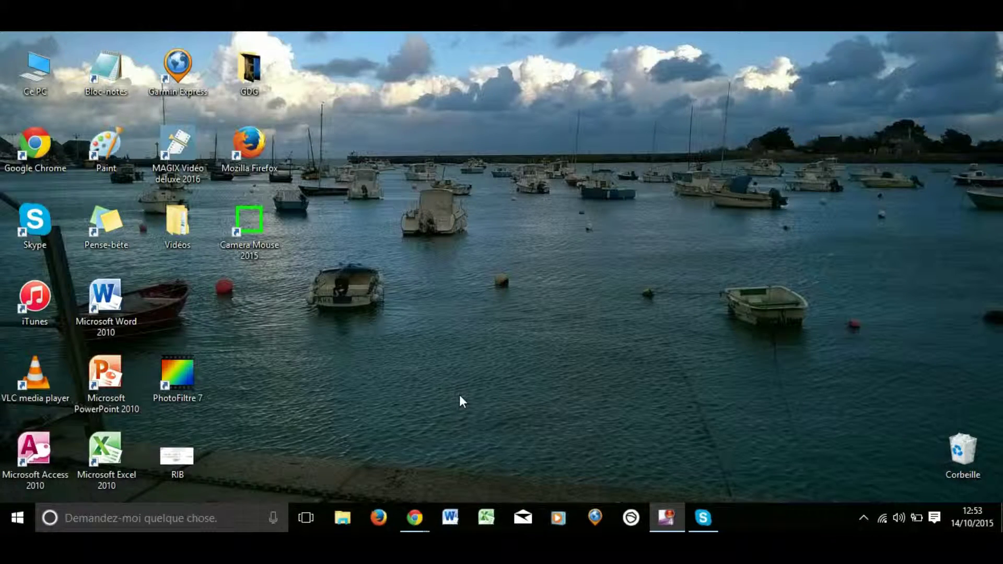
pyautogui.doubleClick(32, 157)
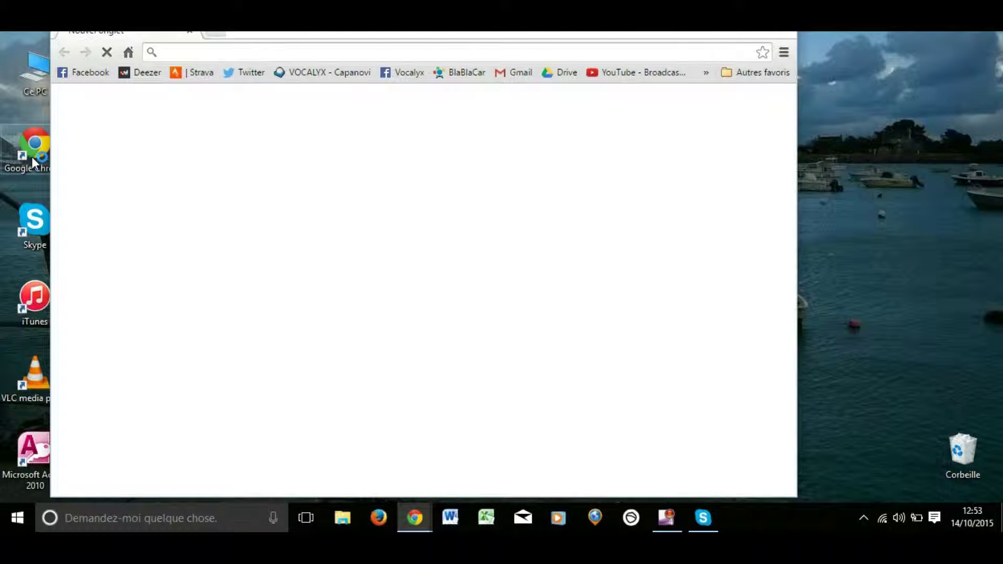
pyautogui.moveTo(376, 36); pyautogui.dragTo(433, 80)
pyautogui.click(389, 118)
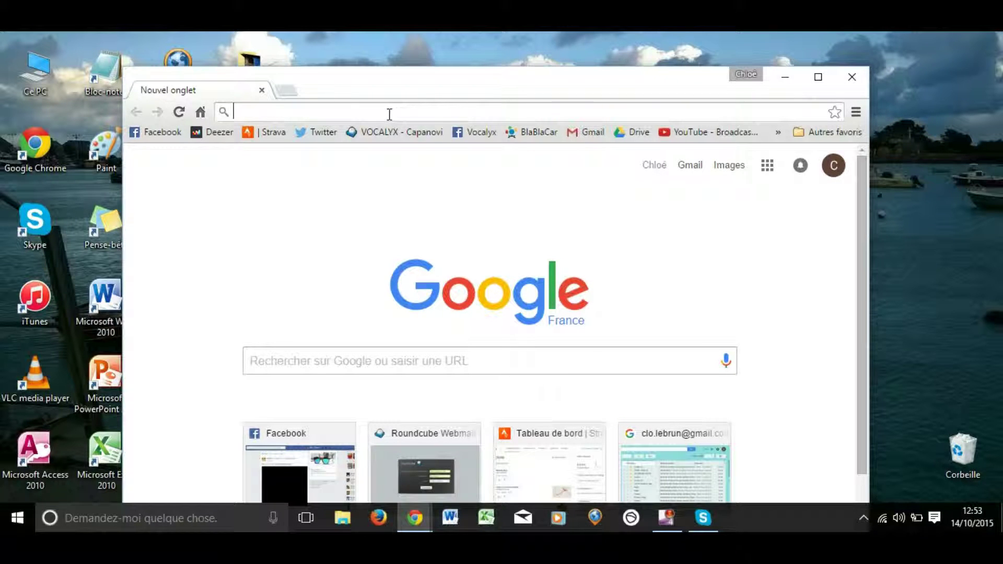
pyautogui.write('vocalyx')
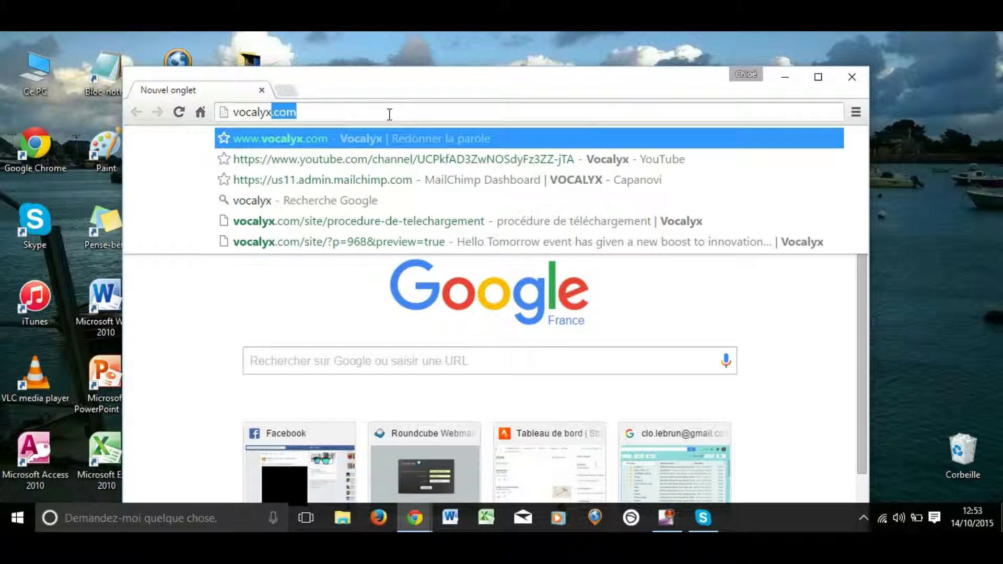
pyautogui.press('Return')
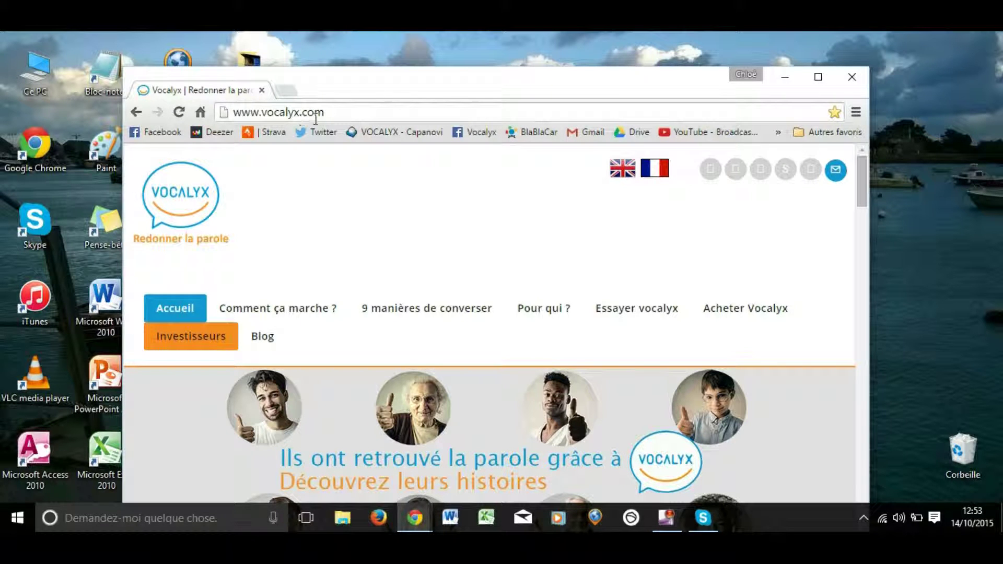
# Step: Go to the site's Essayer vocalyx page and open the free Vocalyx trial procedure from it
pyautogui.click(638, 315)
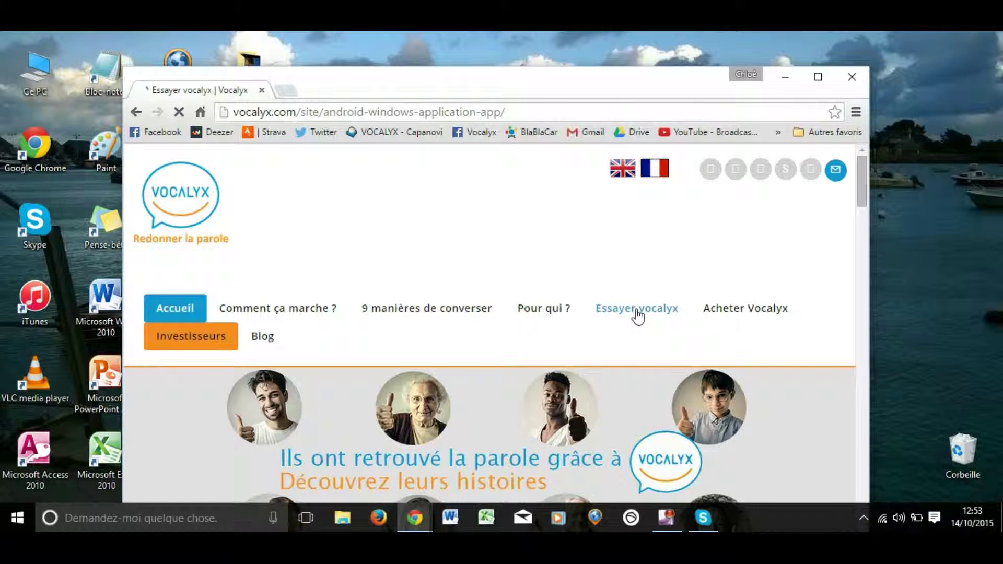
pyautogui.scroll(-3, 591, 365)
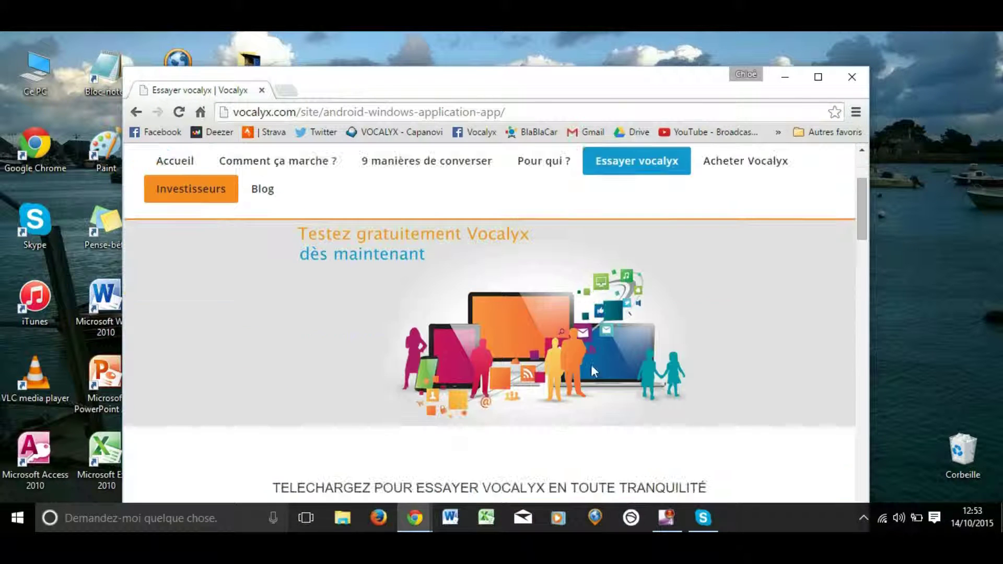
pyautogui.scroll(-4, 591, 365)
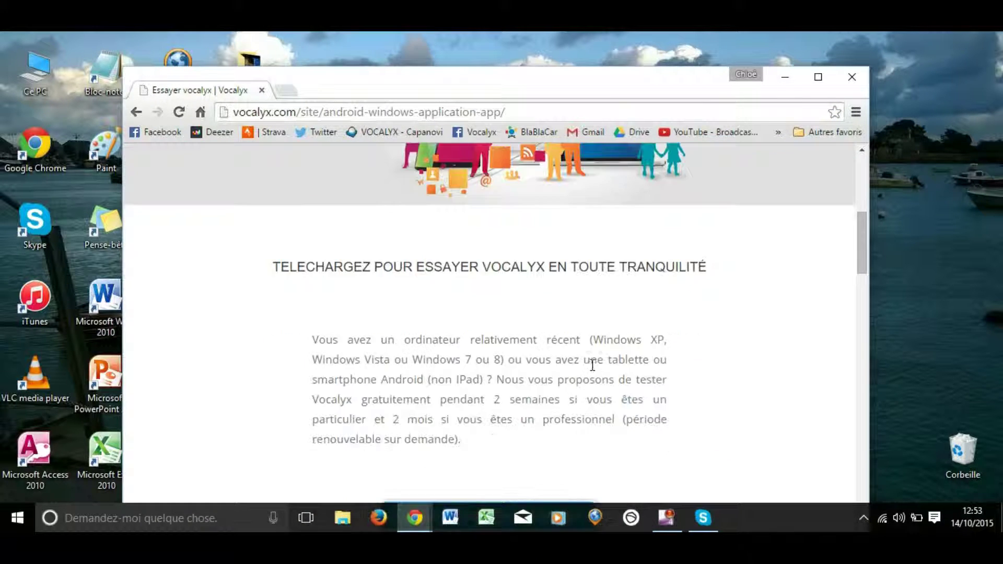
pyautogui.scroll(-4, 615, 303)
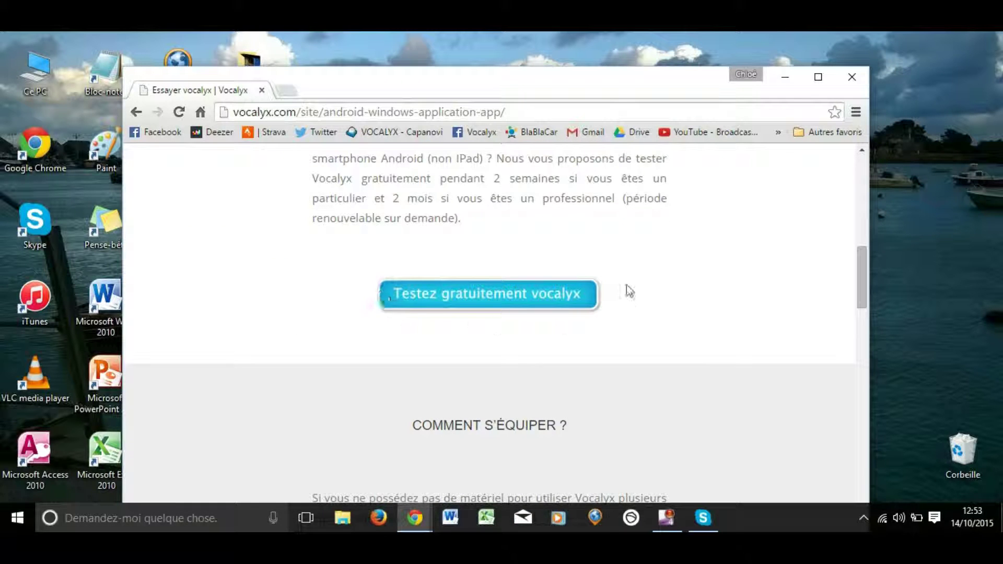
pyautogui.click(494, 307)
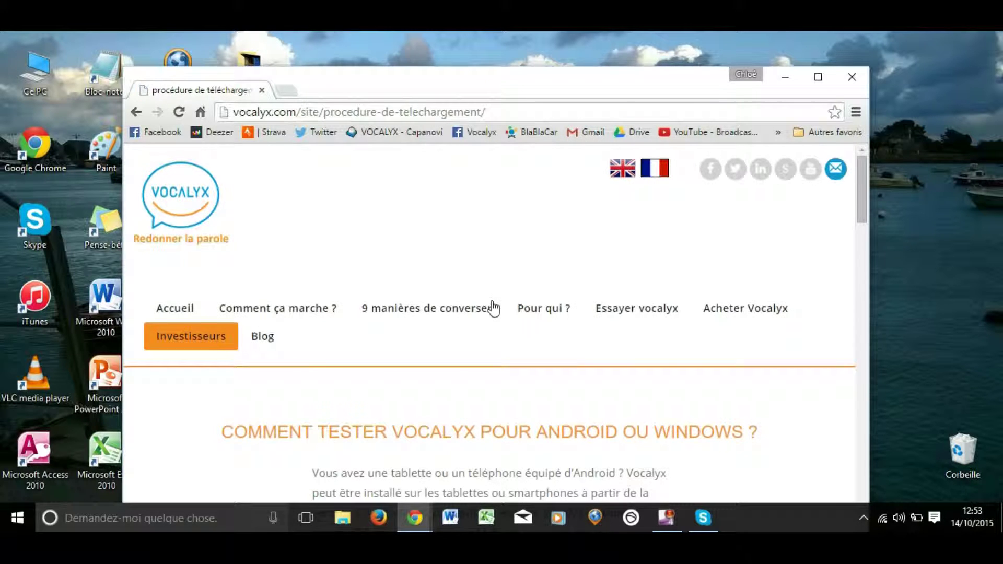
# Step: Enter the first name and surname in the trial request form, filling the remaining contact details from the saved autofill entry
pyautogui.scroll(-10, 493, 307)
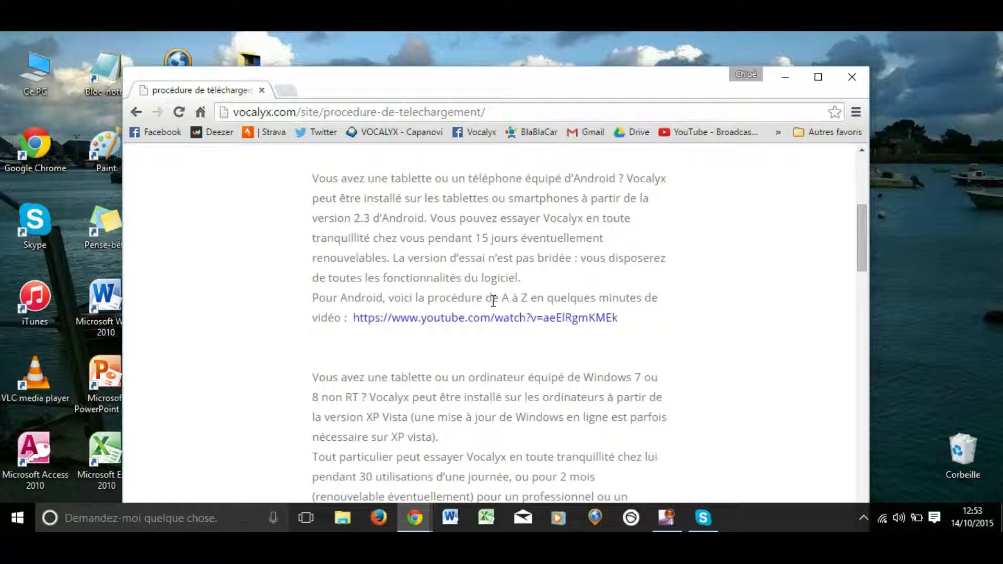
pyautogui.scroll(-1, 494, 308)
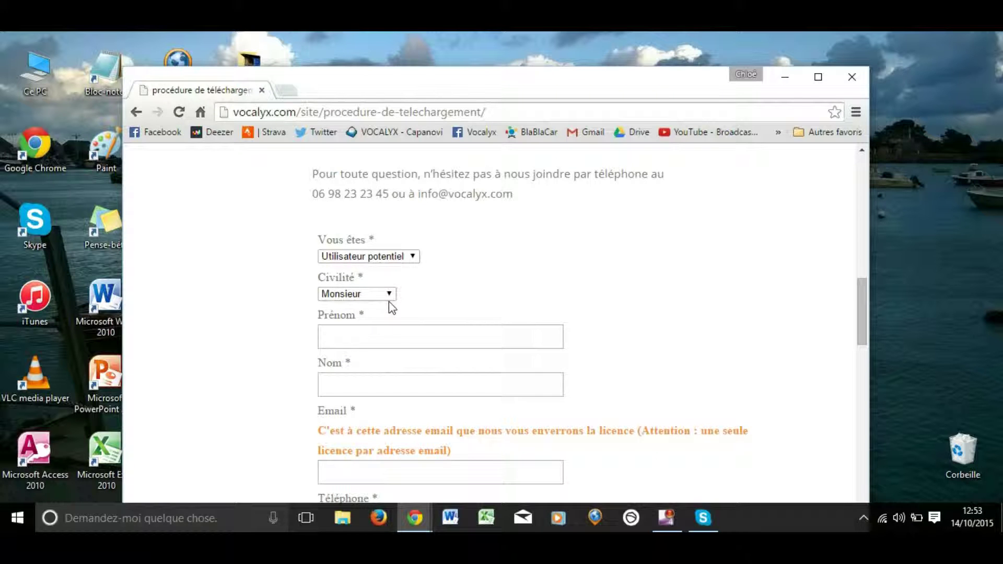
pyautogui.click(421, 335)
pyautogui.write('chloe')
pyautogui.press('Tab')
pyautogui.write('tuto')
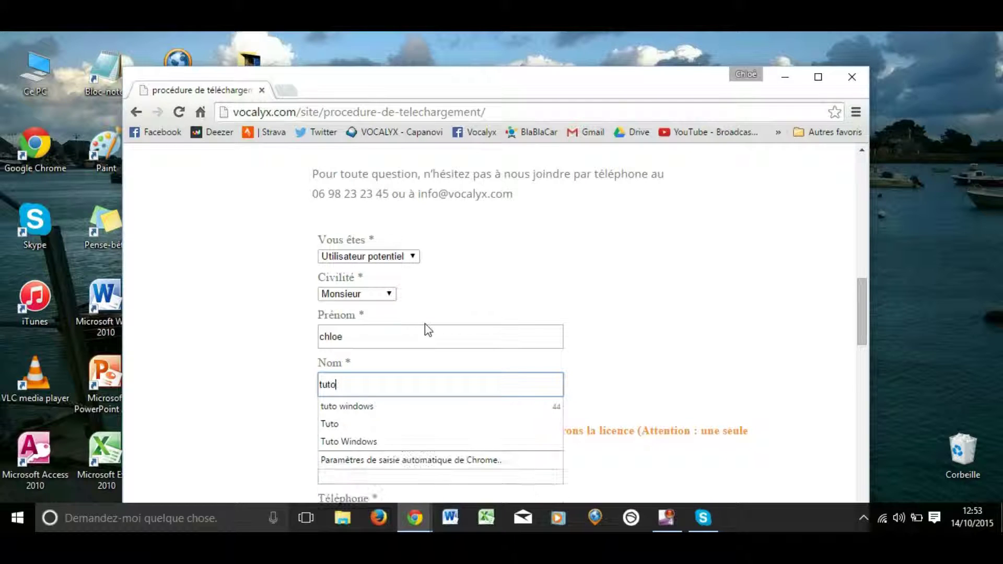
pyautogui.press('Down')
pyautogui.press('Return')
pyautogui.press('Tab')
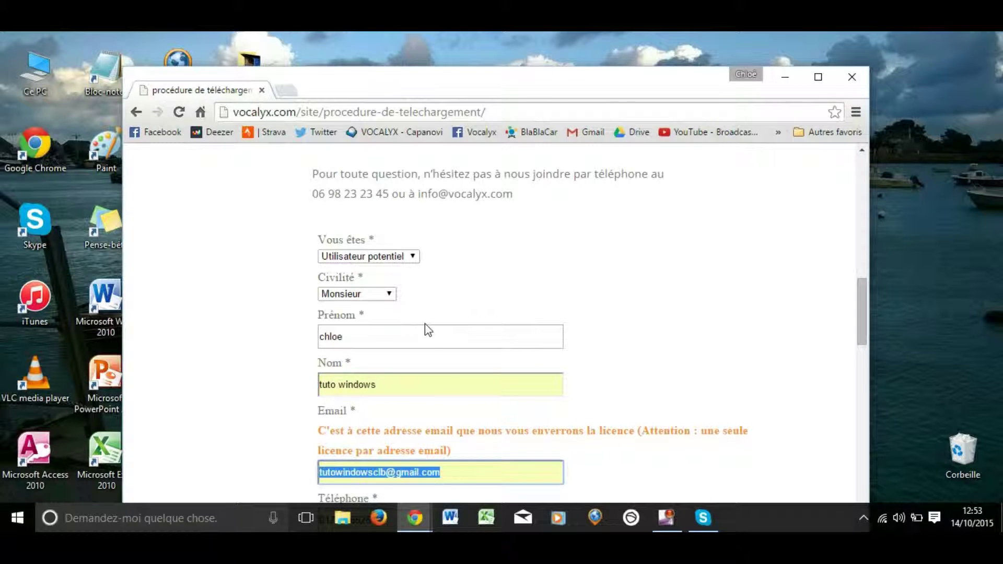
# Step: Set the patient's age range to 40-50 in the trial request form
pyautogui.scroll(-1, 426, 326)
pyautogui.scroll(-2, 427, 326)
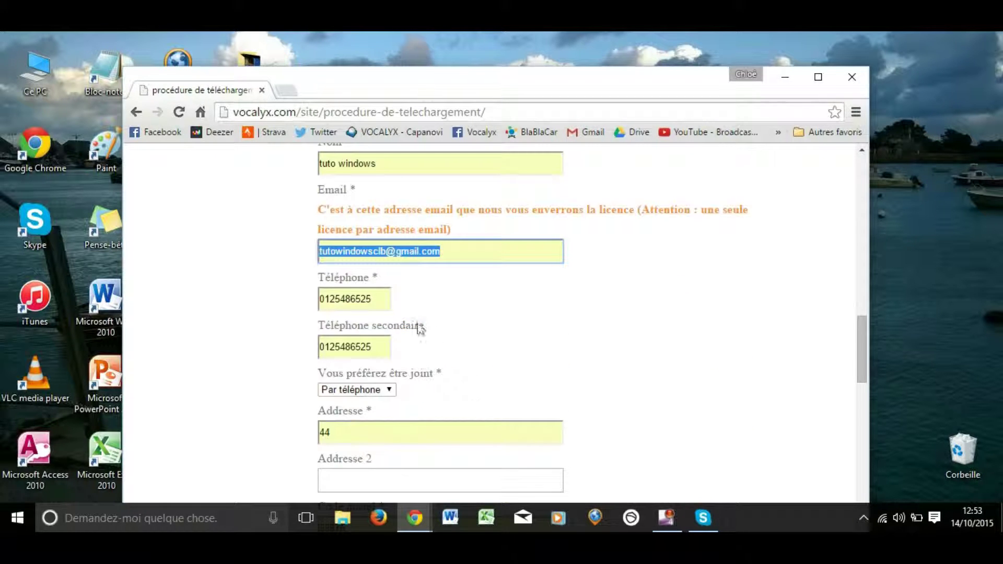
pyautogui.scroll(-5, 506, 337)
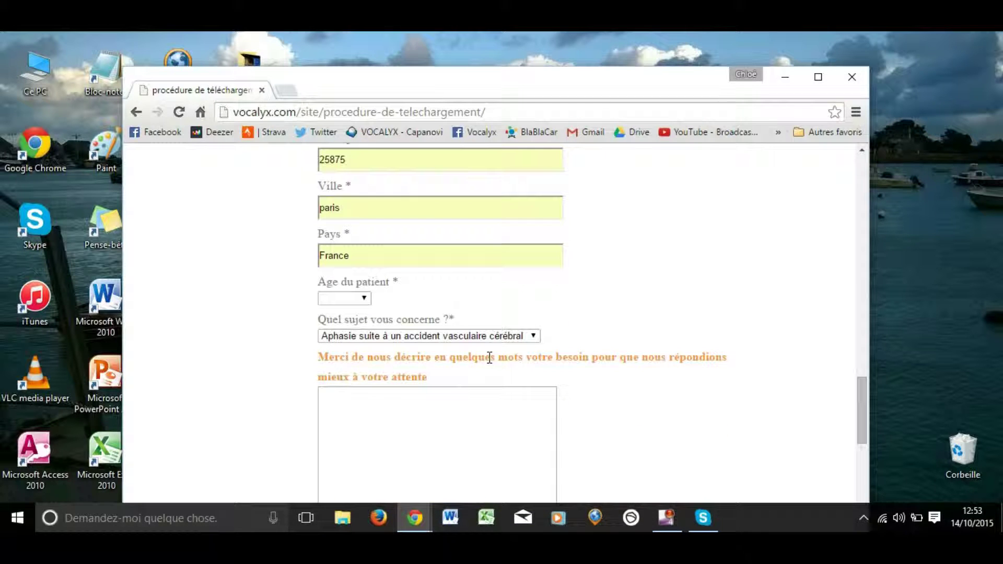
pyautogui.click(359, 299)
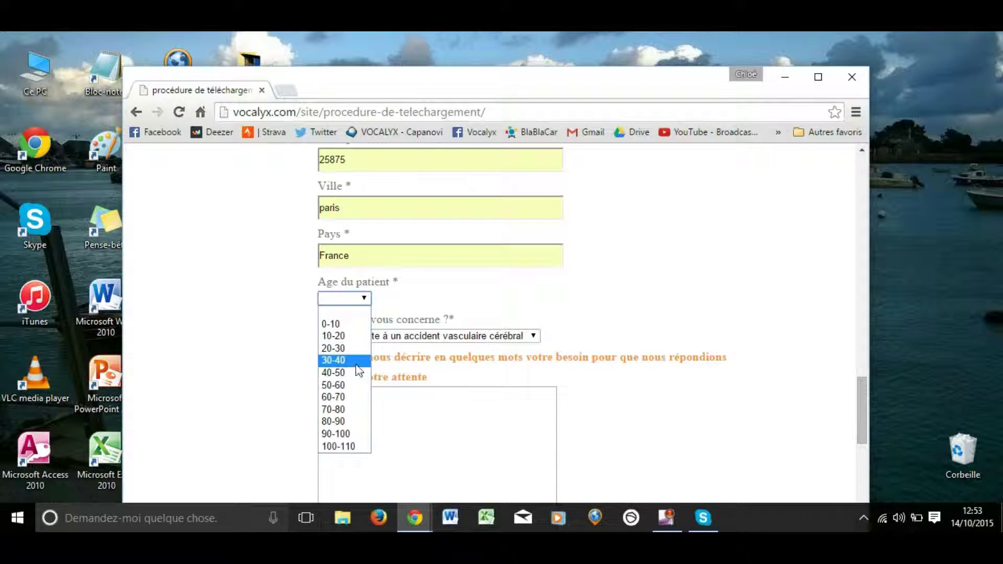
pyautogui.click(359, 372)
# Step: Describe the need as "Je suis aphasique et je cherche une solution pour communiquer au quotidien avec mes proches...merci"
pyautogui.click(375, 418)
pyautogui.write('Je suis apha')
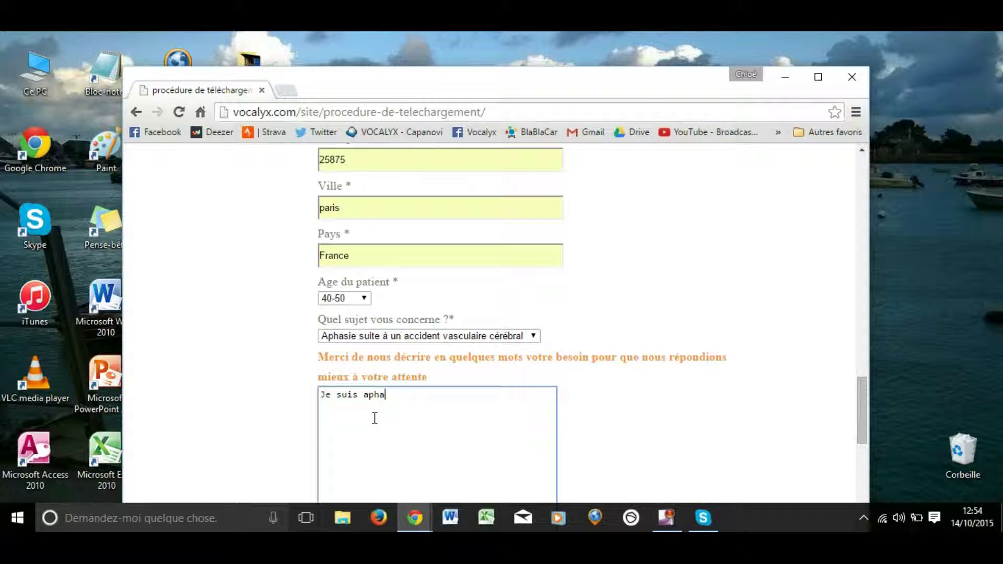
pyautogui.write('sique et je')
pyautogui.press('BackSpace')
pyautogui.press('BackSpace')
pyautogui.press('BackSpace')
pyautogui.write('t je cherche un')
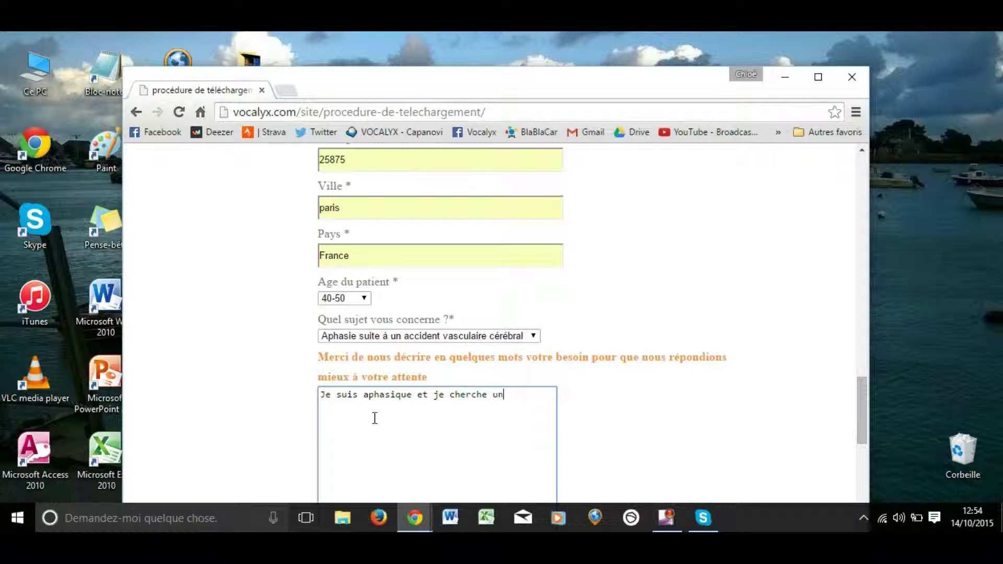
pyautogui.write('e solution po')
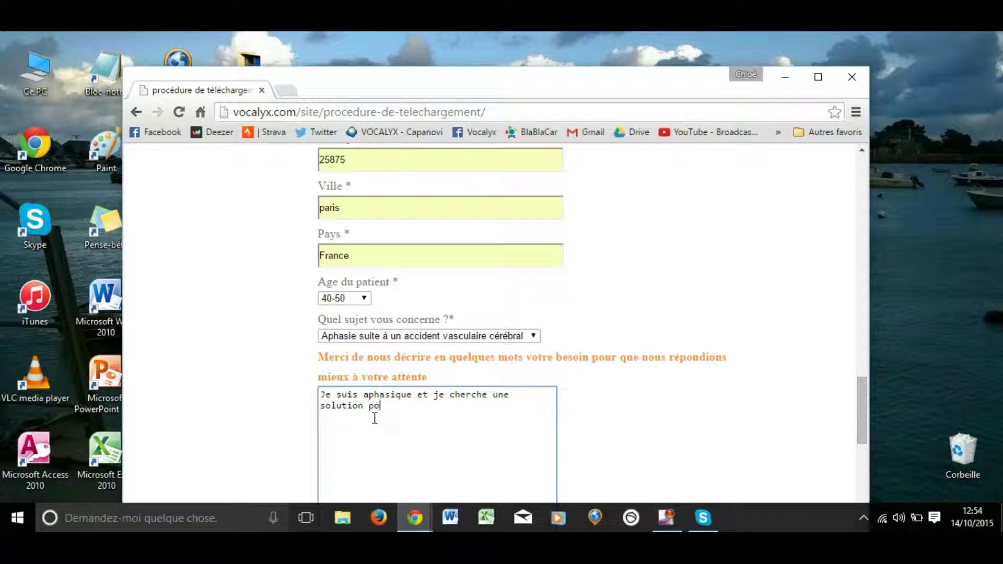
pyautogui.write('ur communiquer au quot')
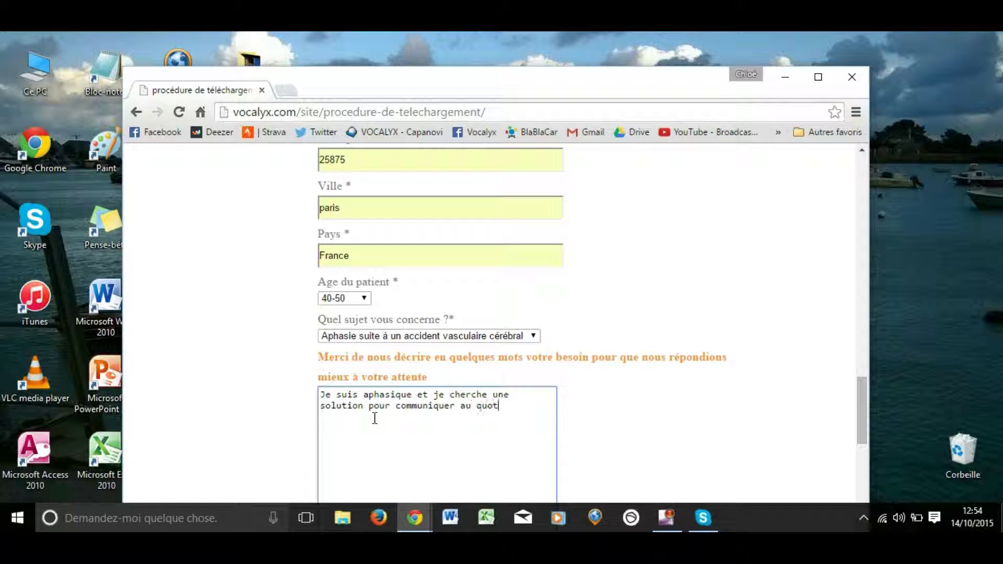
pyautogui.write('idien avec mes proches...merci')
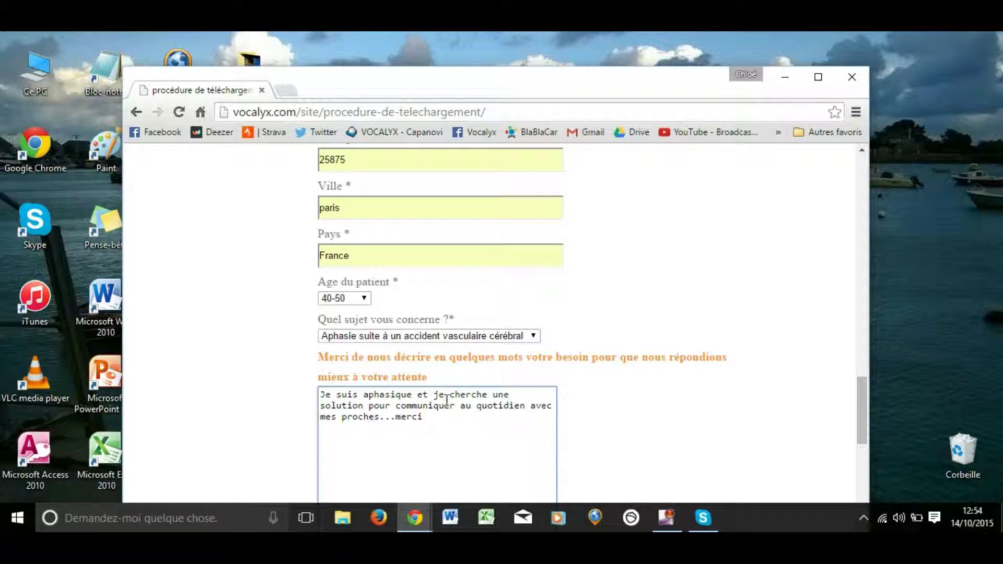
# Step: Choose Windows as the version to test and submit the trial request form
pyautogui.scroll(-1, 562, 328)
pyautogui.scroll(-2, 576, 348)
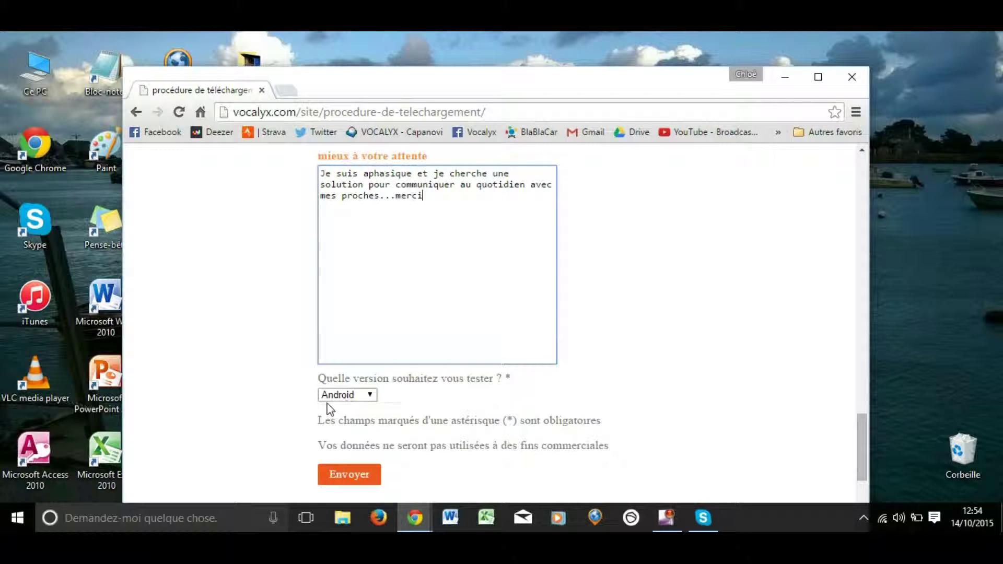
pyautogui.click(341, 397)
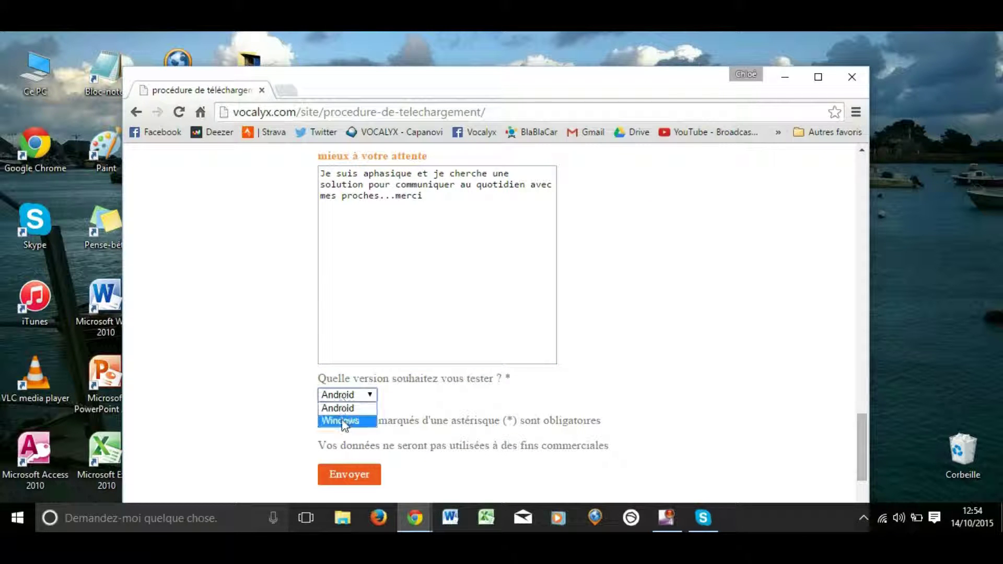
pyautogui.click(341, 418)
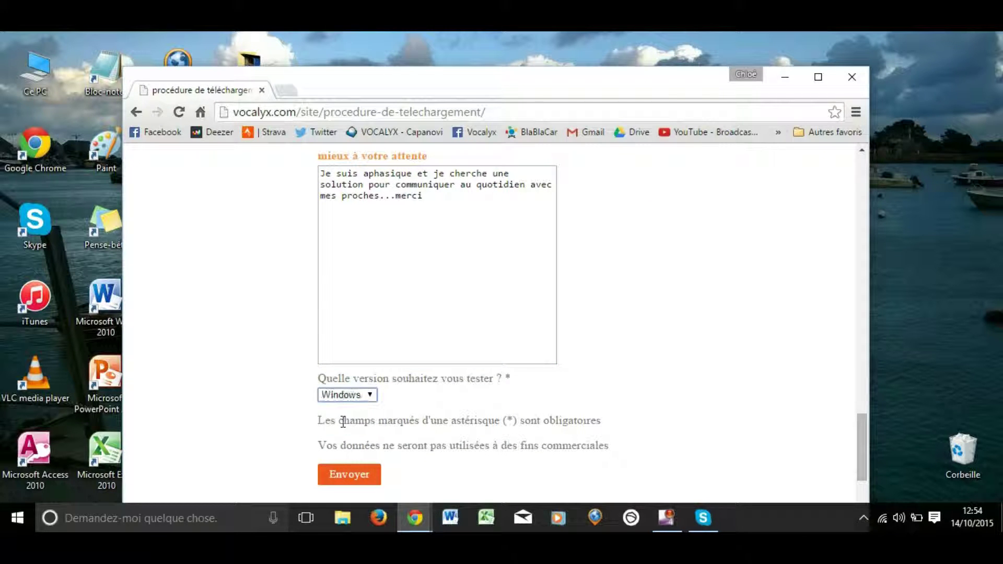
pyautogui.click(352, 475)
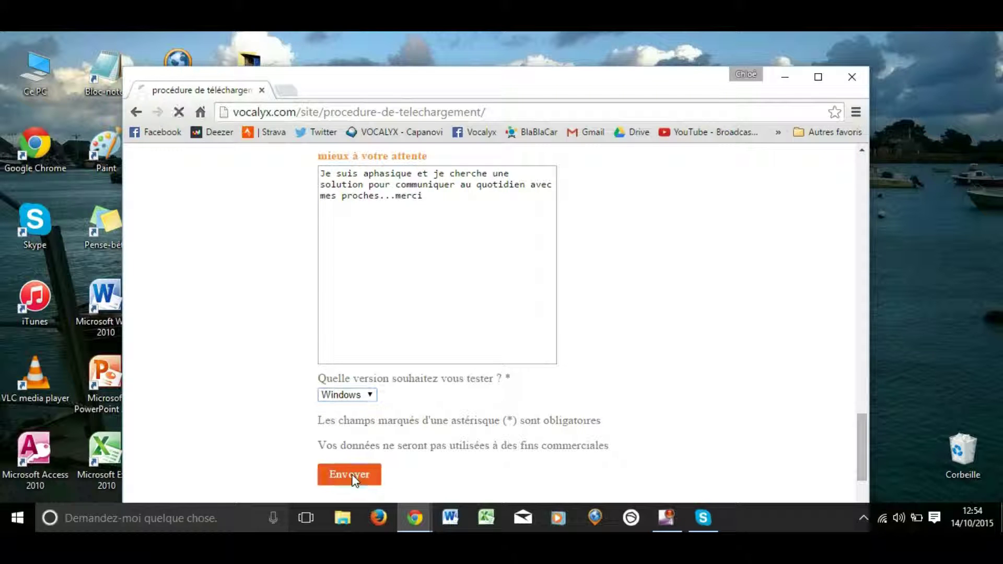
# Step: Review the request confirmation, then switch to the Gmail inbox and open the "Demande de licence Vocalyx Windows à l'essai" message
pyautogui.scroll(6, 516, 332)
pyautogui.scroll(-6, 511, 329)
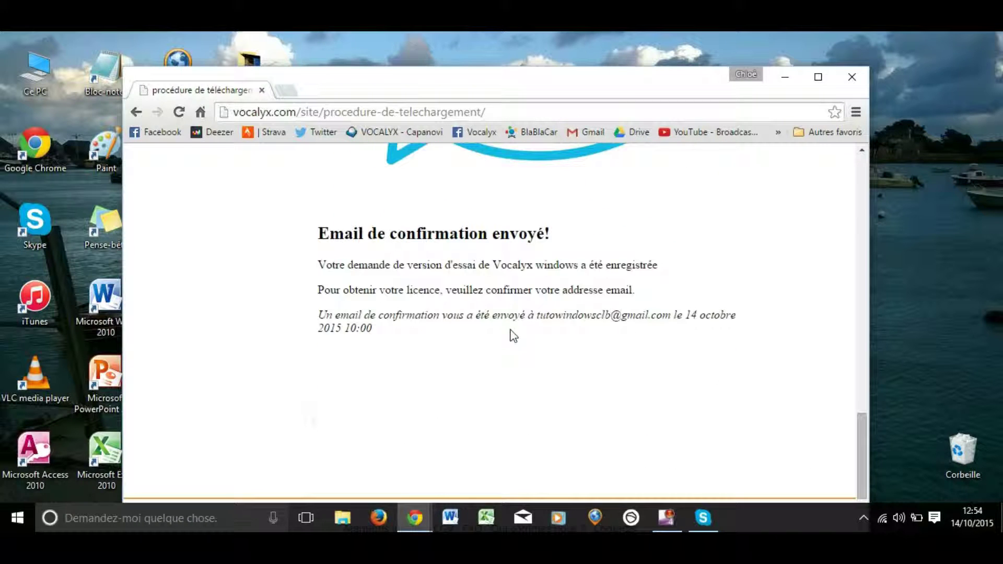
pyautogui.scroll(2, 510, 336)
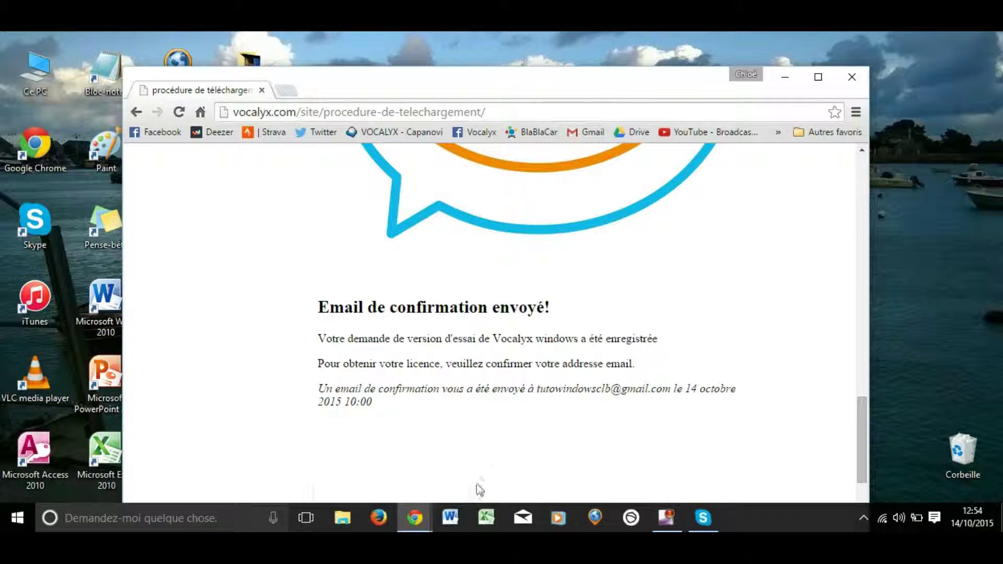
pyautogui.click(415, 520)
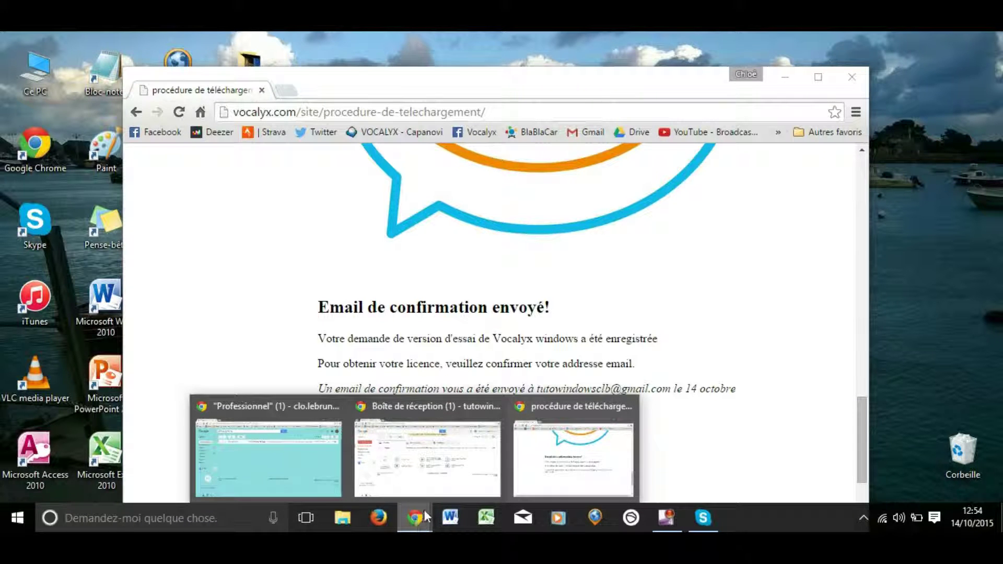
pyautogui.click(444, 473)
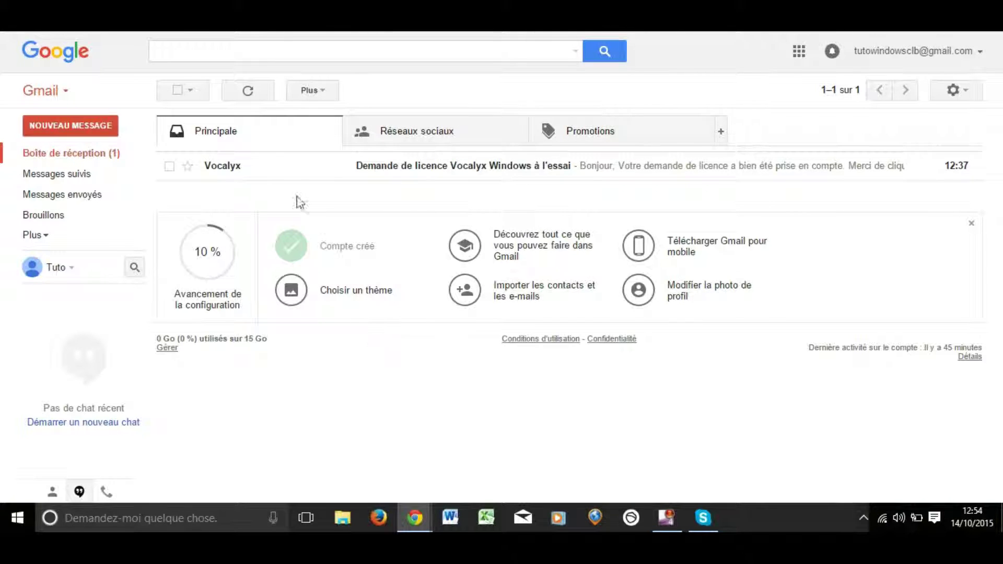
pyautogui.click(382, 166)
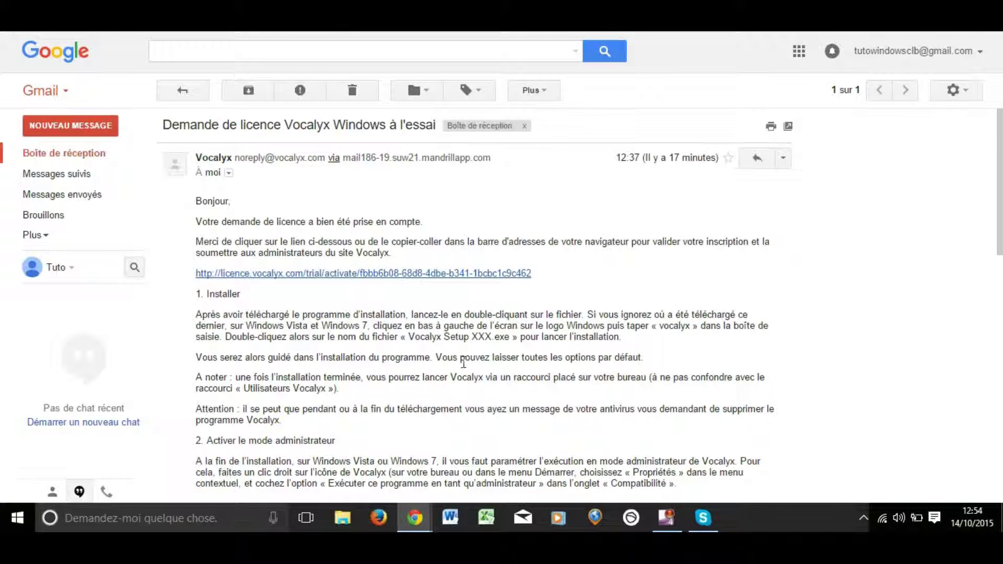
# Step: Follow the licence activation link in the Vocalyx message and reduce the browser window to a movable size on the desktop
pyautogui.scroll(-3, 463, 367)
pyautogui.scroll(3, 463, 367)
pyautogui.click(435, 273)
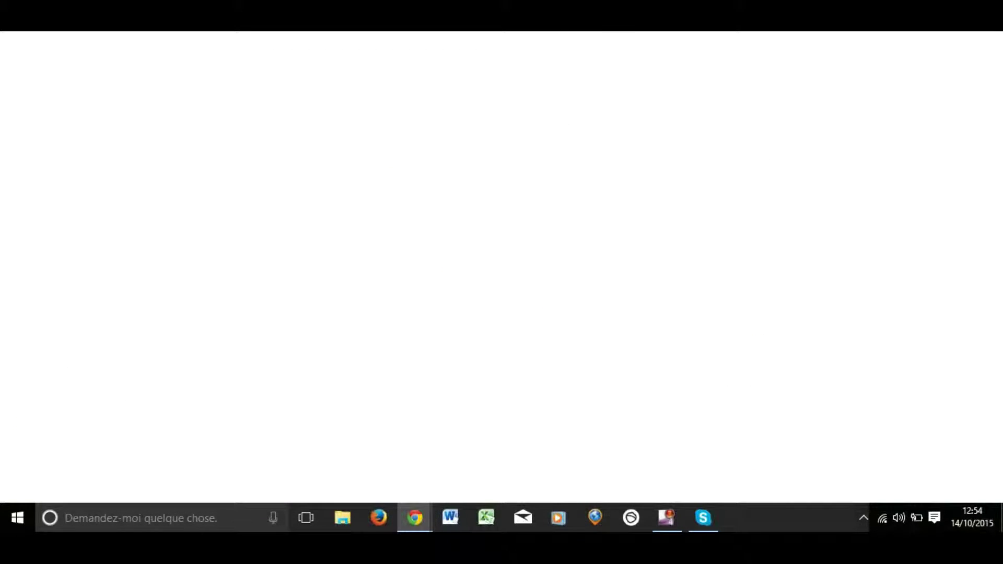
pyautogui.press('super+Down')
pyautogui.moveTo(546, 13); pyautogui.dragTo(626, 72)
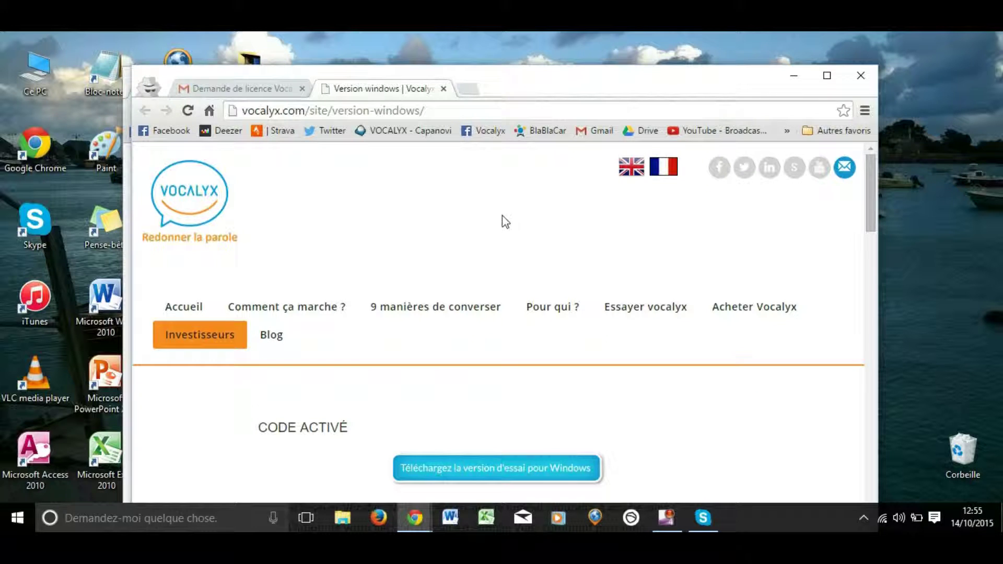
# Step: Download the Vocalyx trial version for Windows and move the browser window up to show the download's progress
pyautogui.scroll(-3, 488, 307)
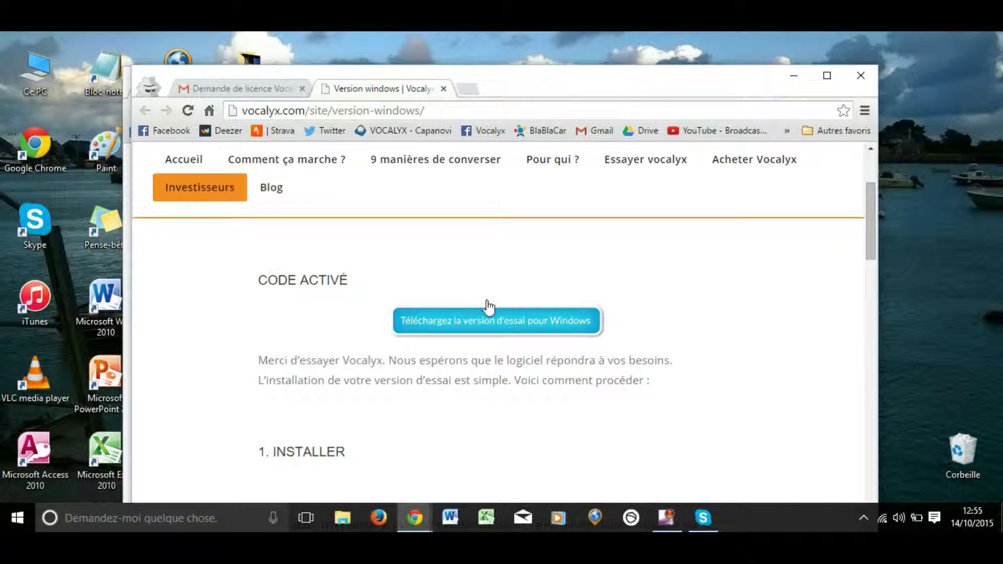
pyautogui.click(521, 331)
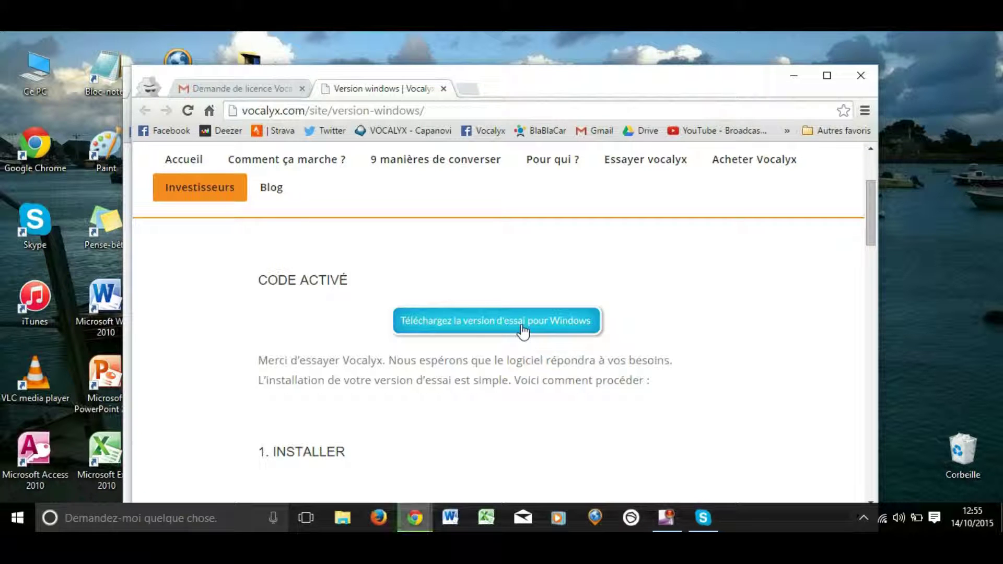
pyautogui.moveTo(678, 83); pyautogui.dragTo(679, 0)
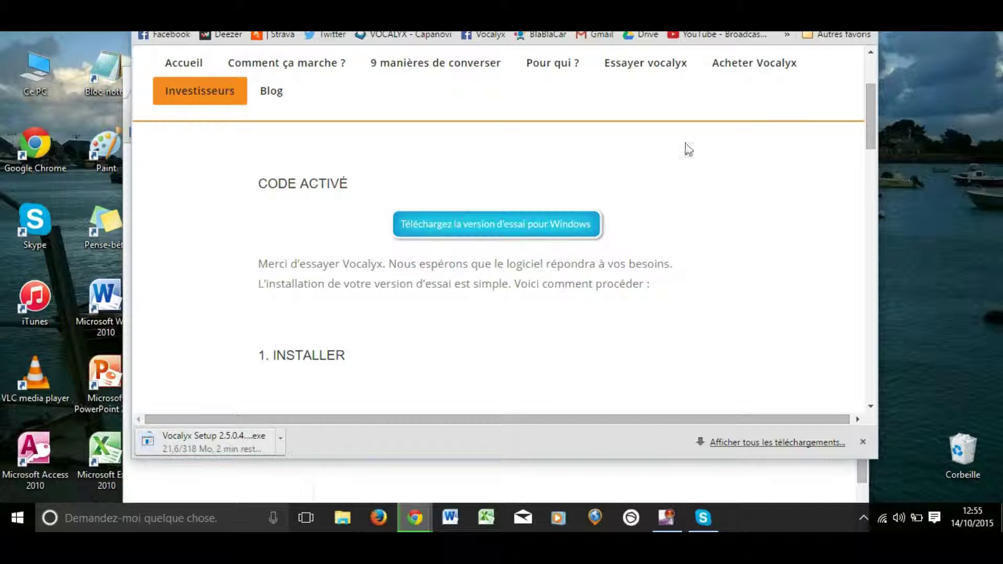
# Step: Maximize the browser window and agree to install Vocalyx with Français as the setup assistant's language
pyautogui.click(828, 0)
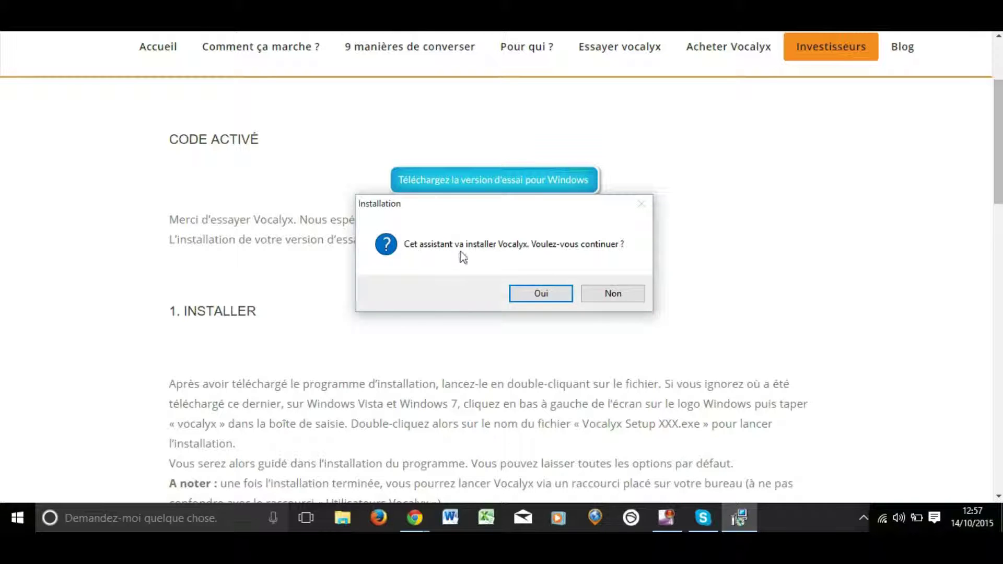
pyautogui.click(541, 294)
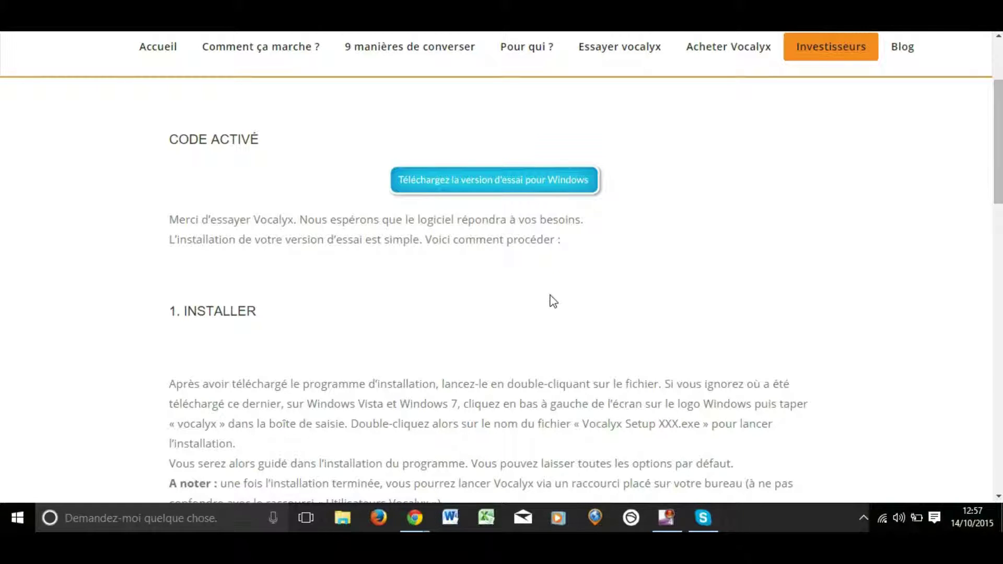
pyautogui.click(502, 247)
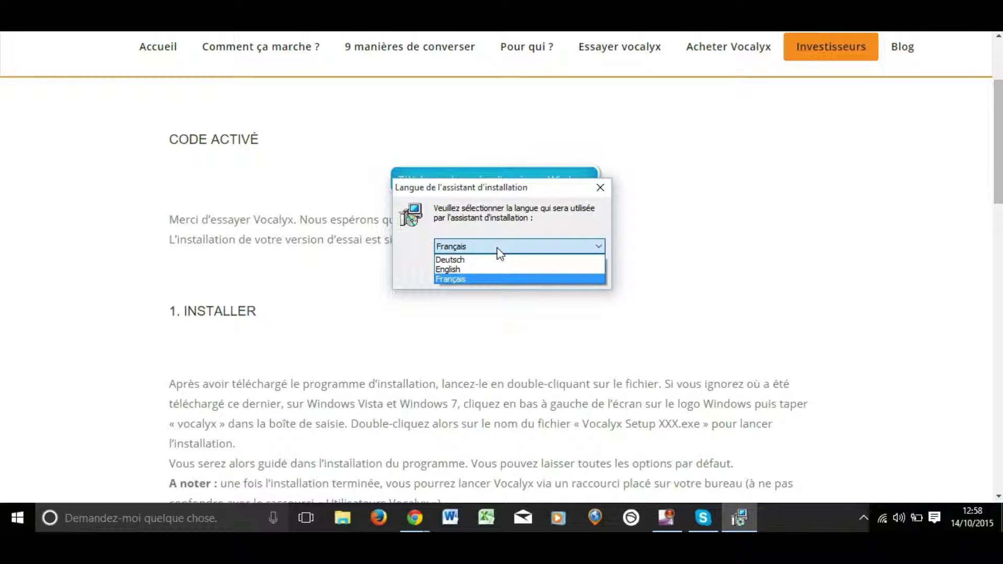
pyautogui.click(486, 279)
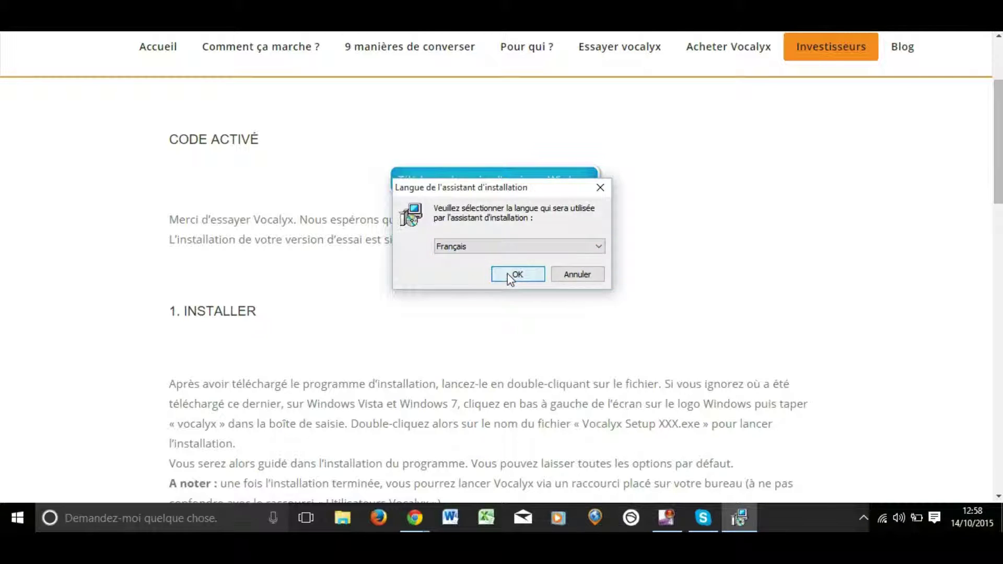
pyautogui.click(510, 275)
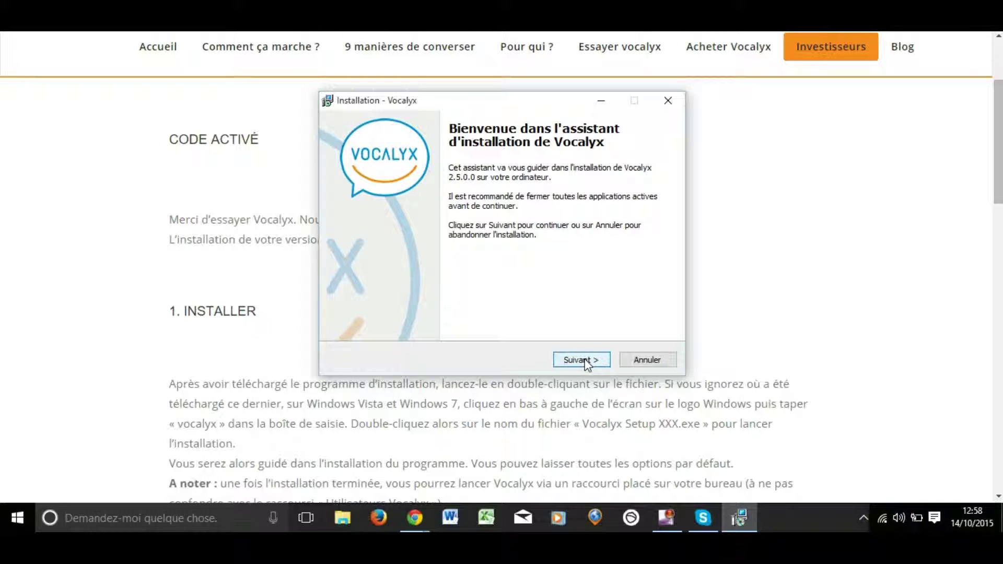
# Step: Continue past the Vocalyx installer's welcome page, read through the licence agreement and accept its terms
pyautogui.click(581, 360)
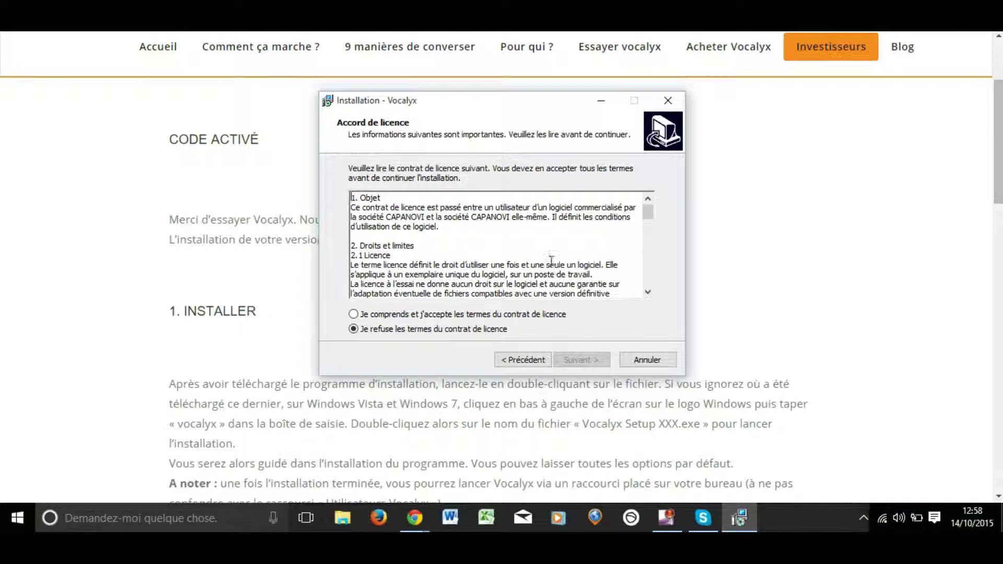
pyautogui.scroll(-3, 550, 259)
pyautogui.scroll(-6, 550, 259)
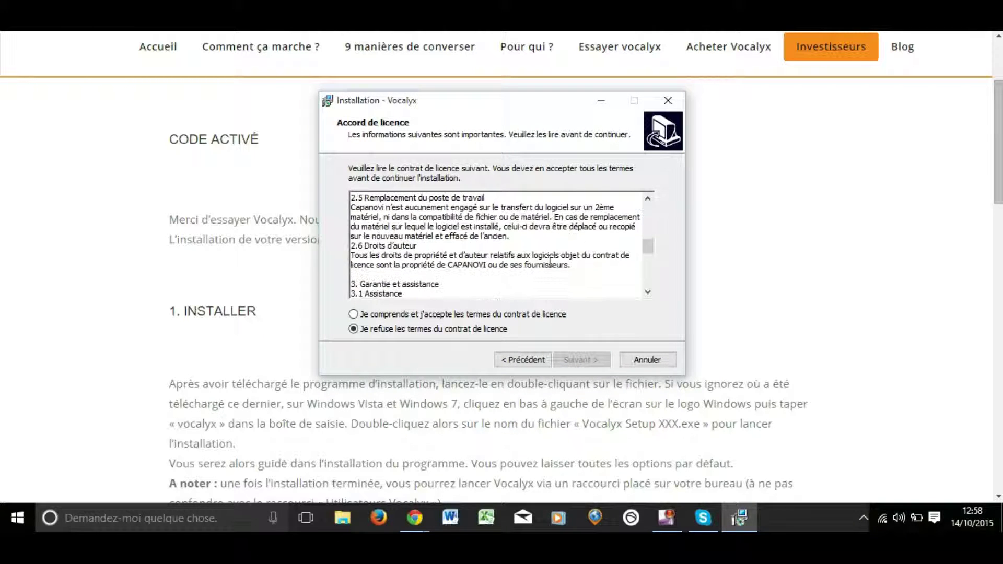
pyautogui.scroll(-6, 550, 260)
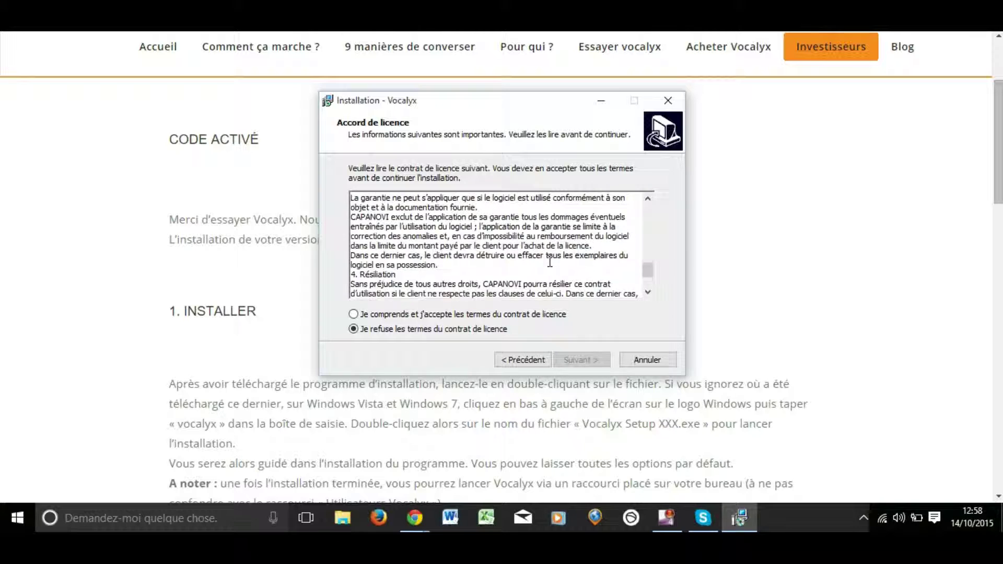
pyautogui.click(419, 315)
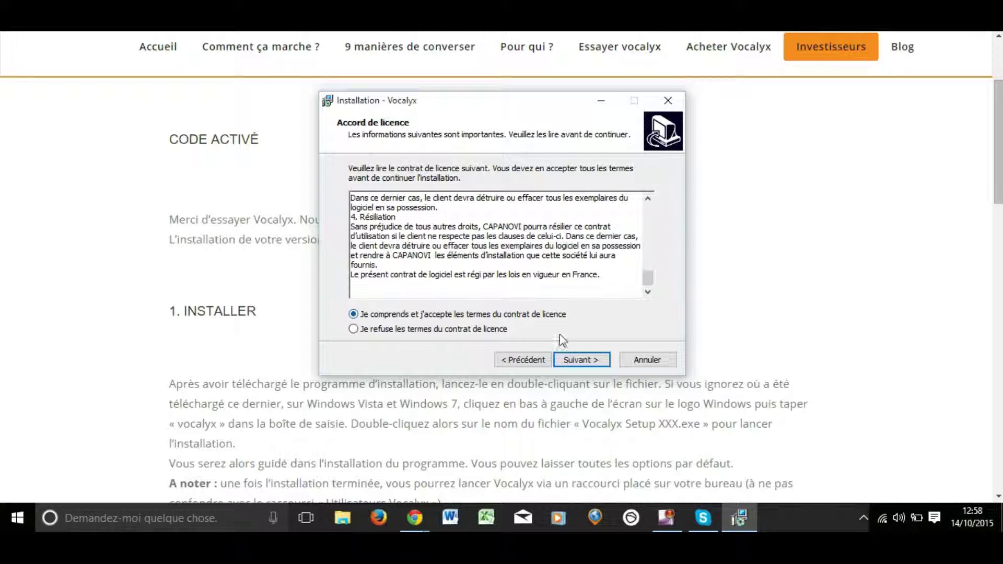
pyautogui.click(575, 363)
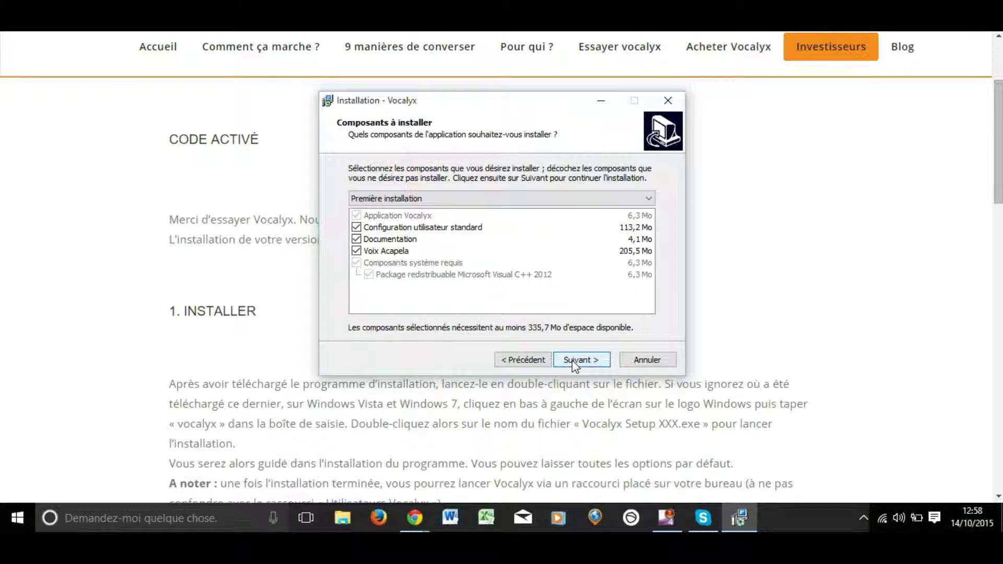
# Step: Install Vocalyx with the default components and the Vocalyx Start menu folder, and finish the setup assistant
pyautogui.click(578, 360)
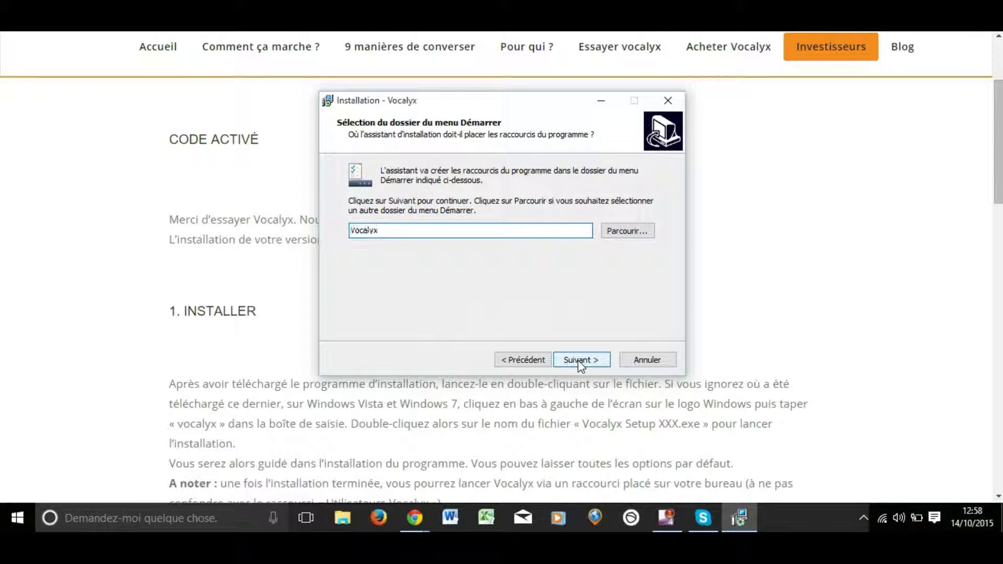
pyautogui.click(578, 359)
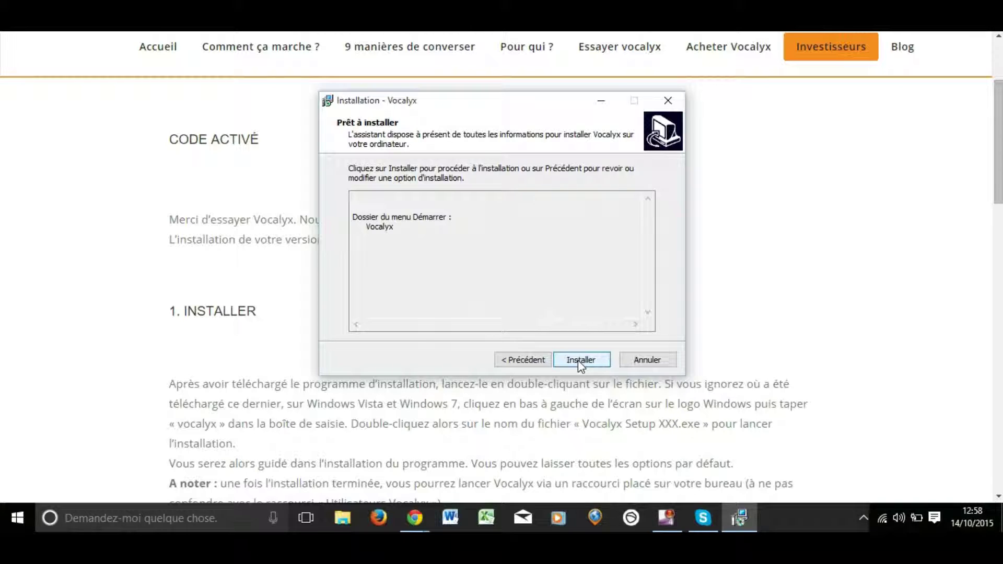
pyautogui.click(578, 359)
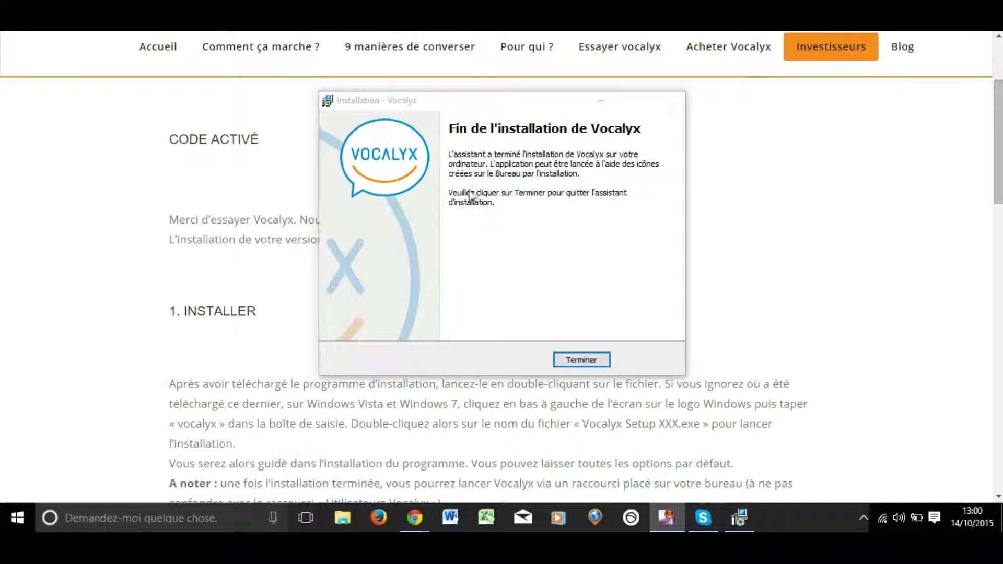
pyautogui.click(580, 359)
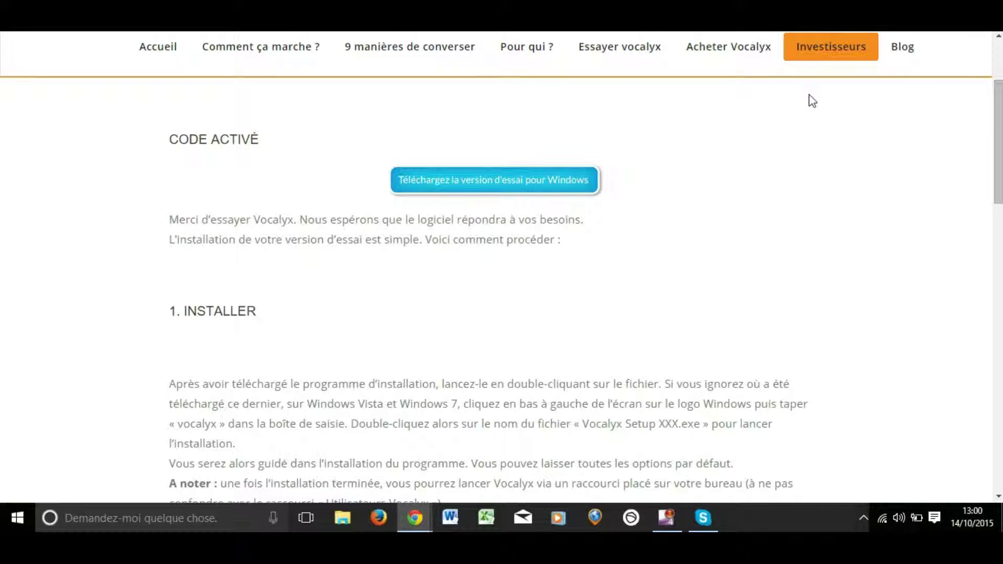
# Step: Show the desktop and check the Vocalyx shortcut's compatibility settings for Windows 8 mode and running as administrator, closing the properties with confirmation
pyautogui.press('super+d')
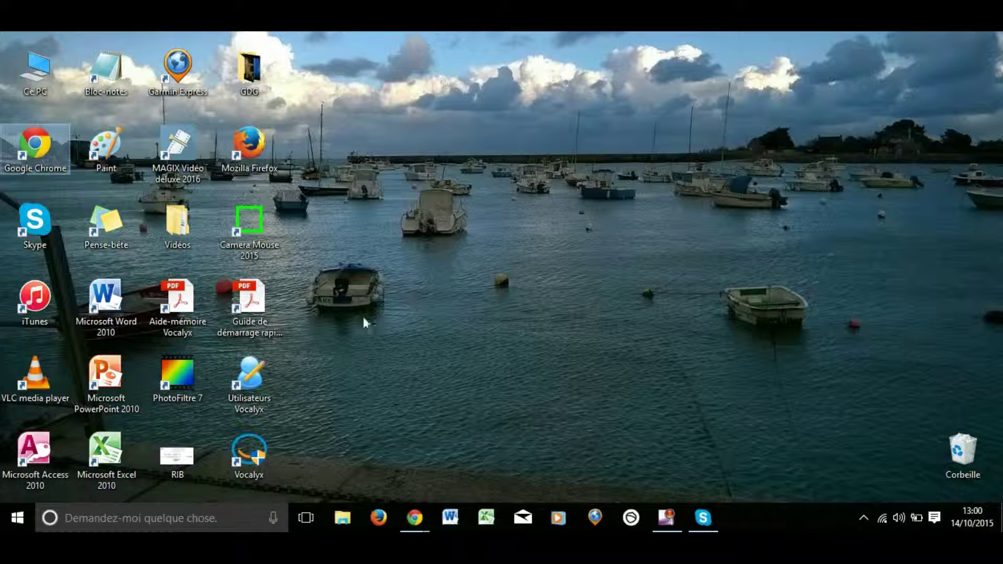
pyautogui.click(258, 330)
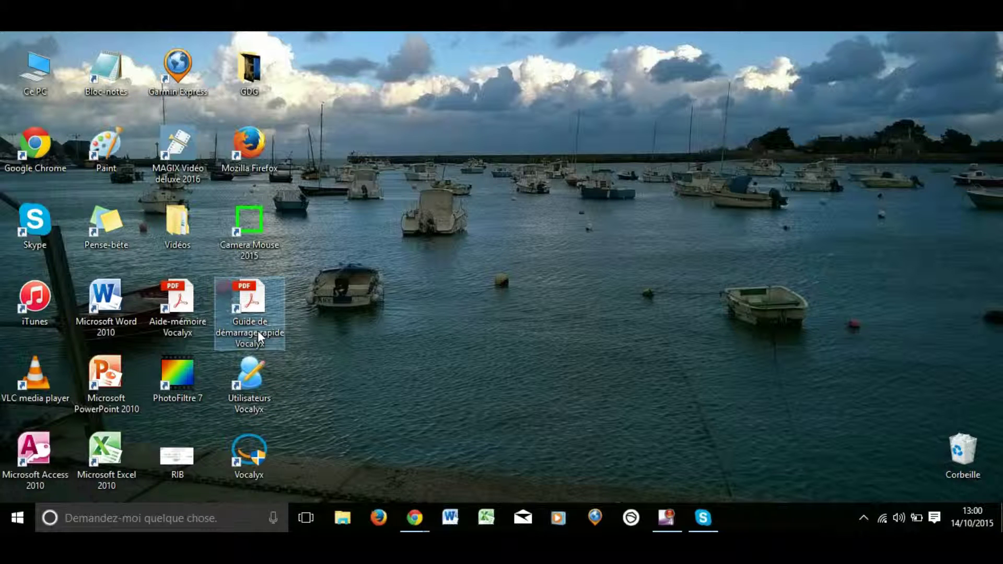
pyautogui.click(256, 459)
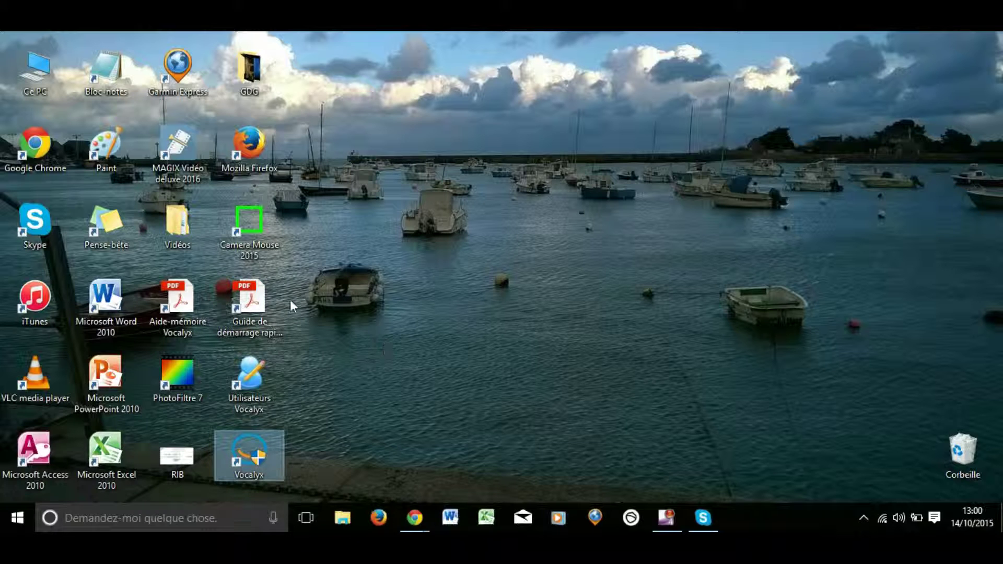
pyautogui.rightClick(255, 462)
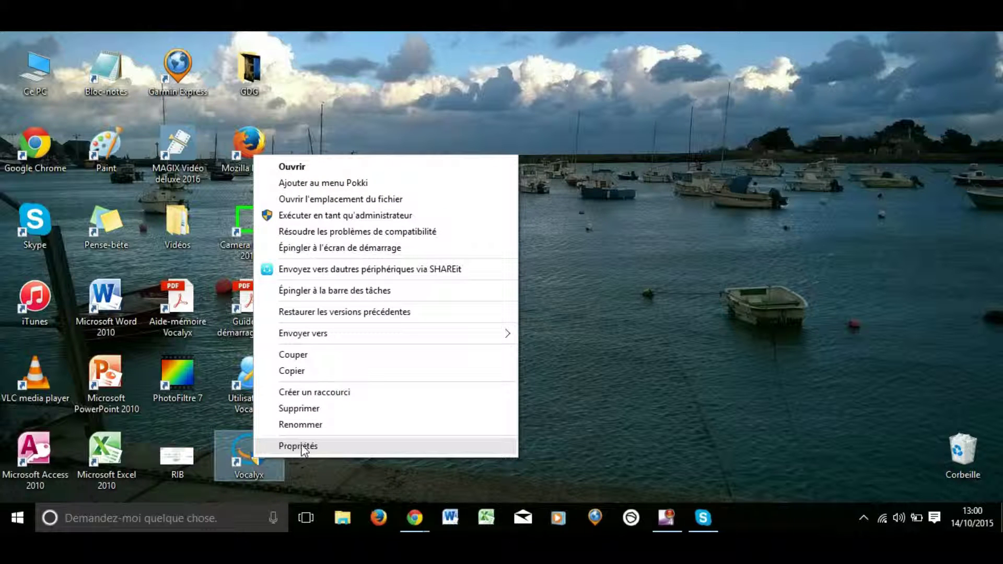
pyautogui.click(315, 444)
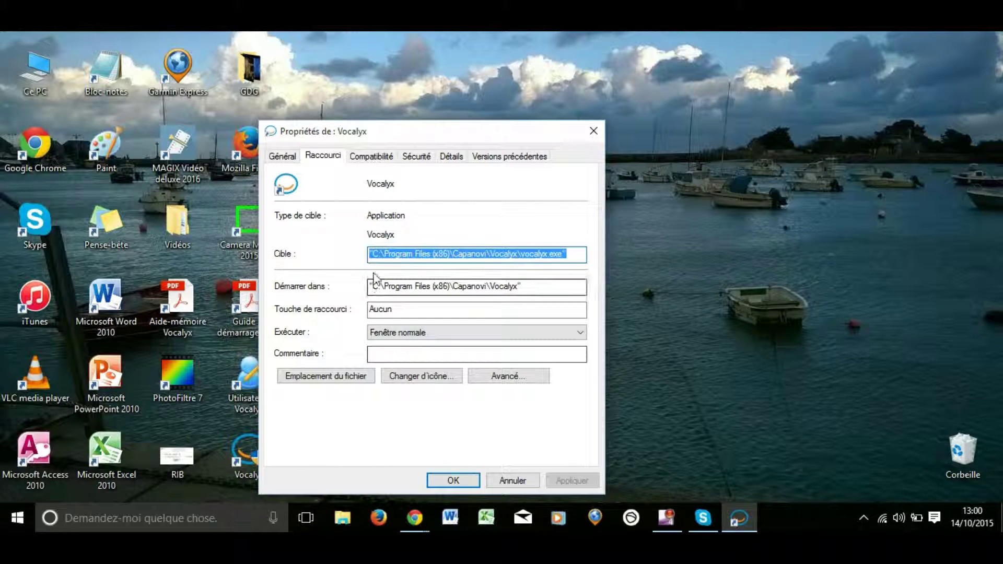
pyautogui.click(371, 157)
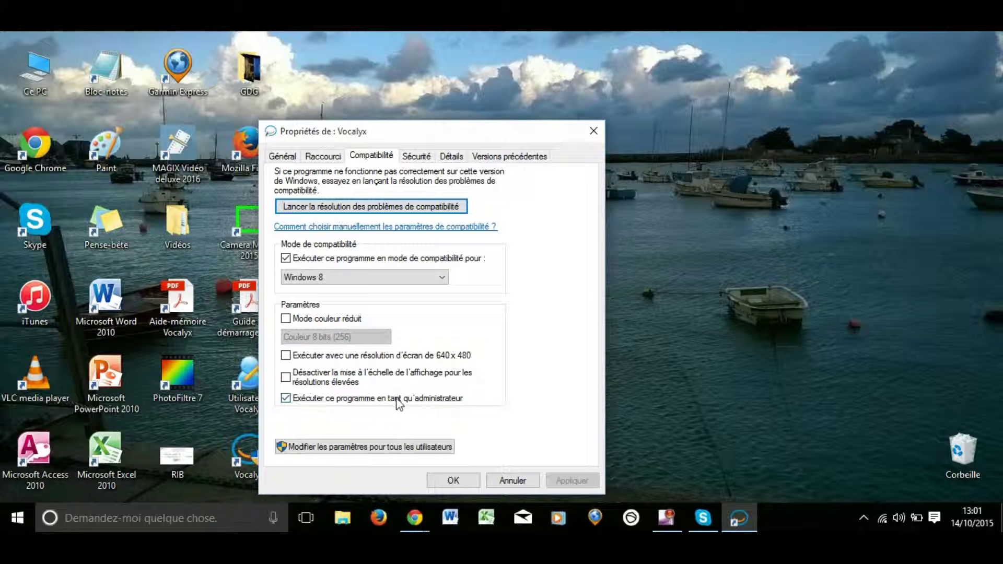
pyautogui.click(465, 486)
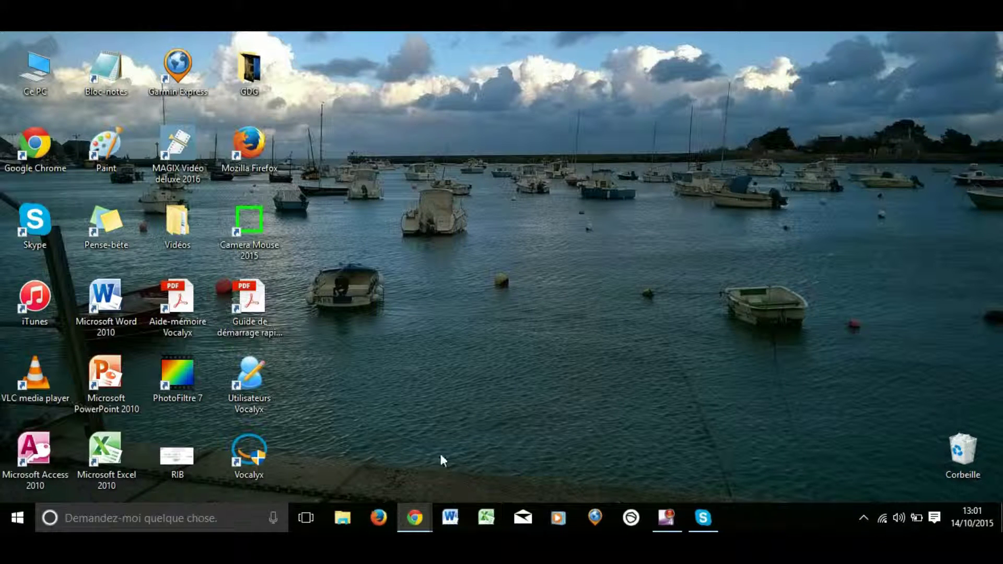
# Step: Launch Vocalyx from its desktop shortcut to get the machine's licence request code, and switch to the Gmail window
pyautogui.doubleClick(260, 457)
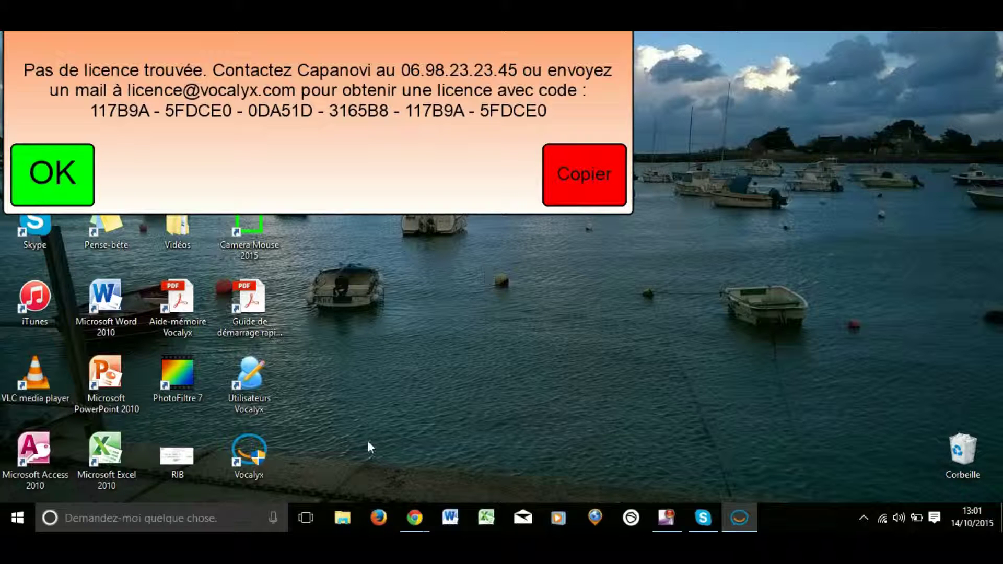
pyautogui.moveTo(417, 524)
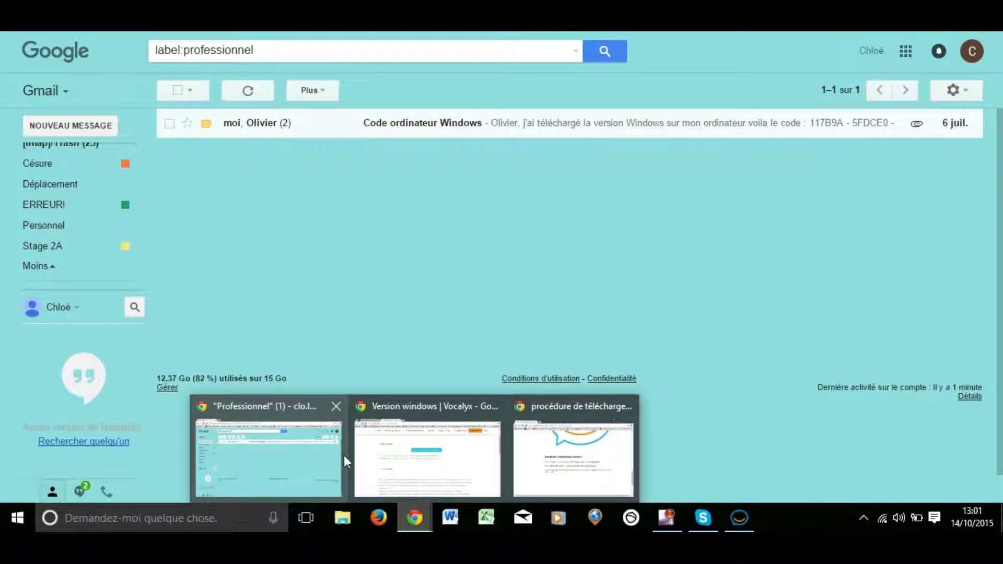
pyautogui.click(324, 455)
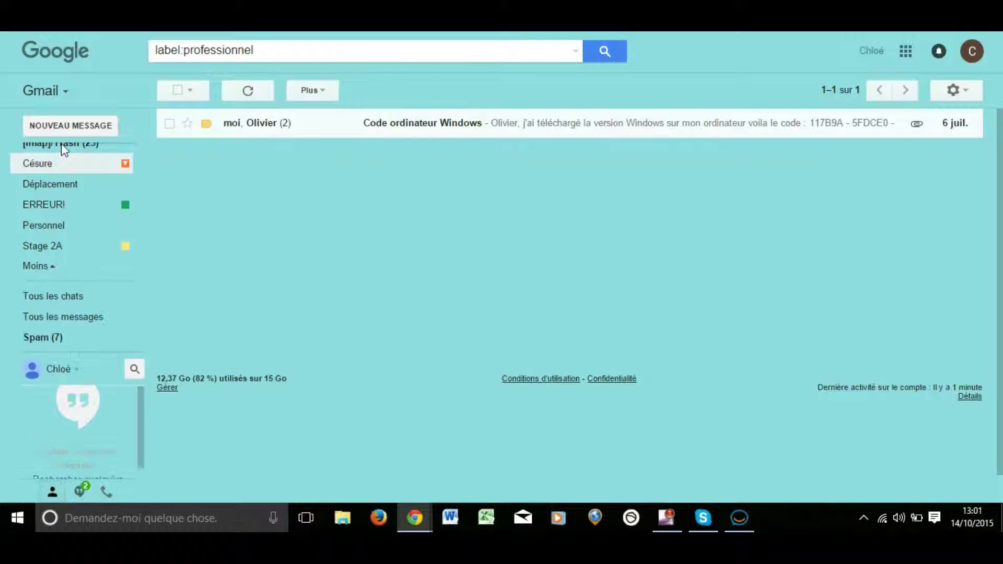
# Step: Start a new message to the Vocalyx licence e-mail address with the subject "Nouveau téléchargement vocalyx pour Windows"
pyautogui.click(72, 128)
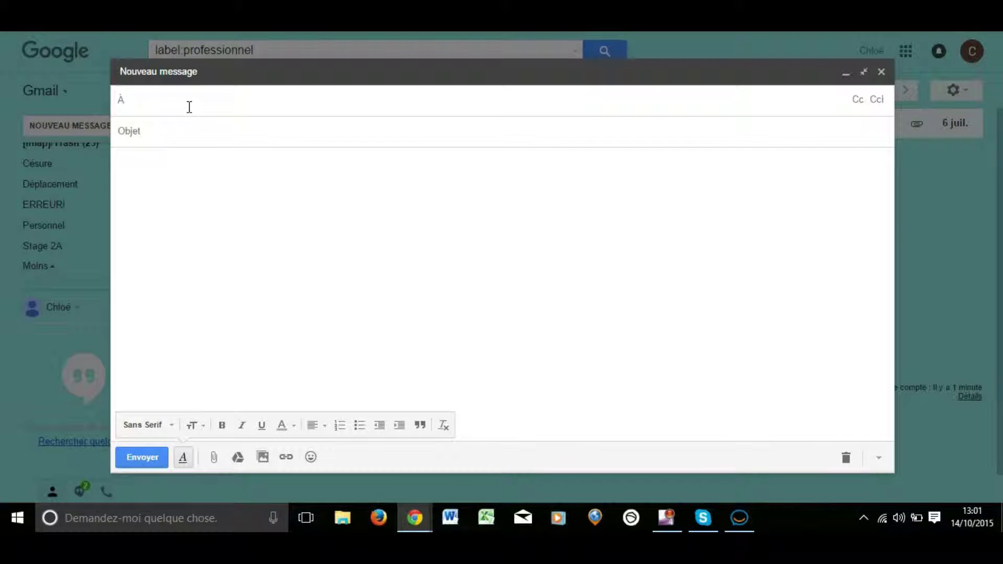
pyautogui.write('licence')
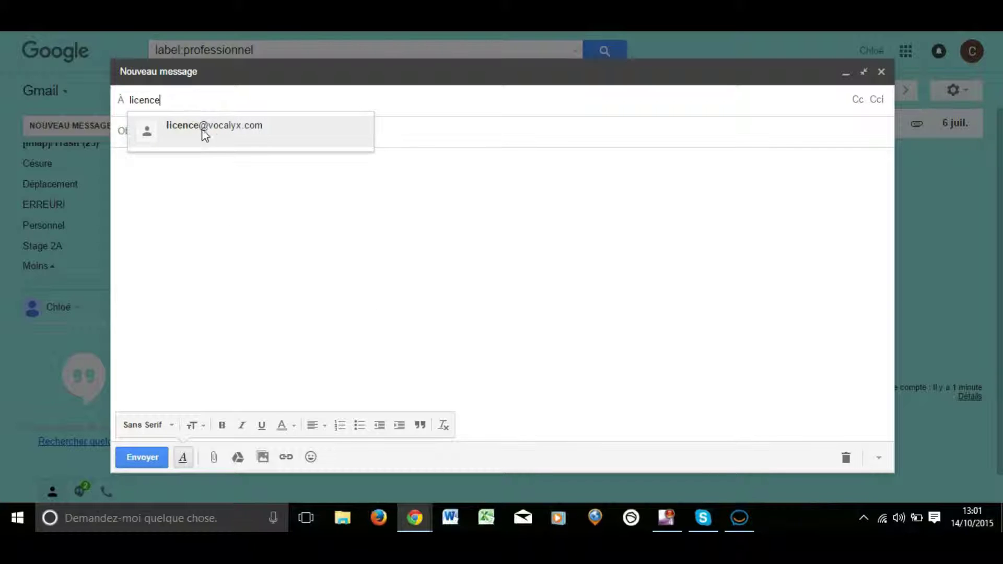
pyautogui.click(222, 133)
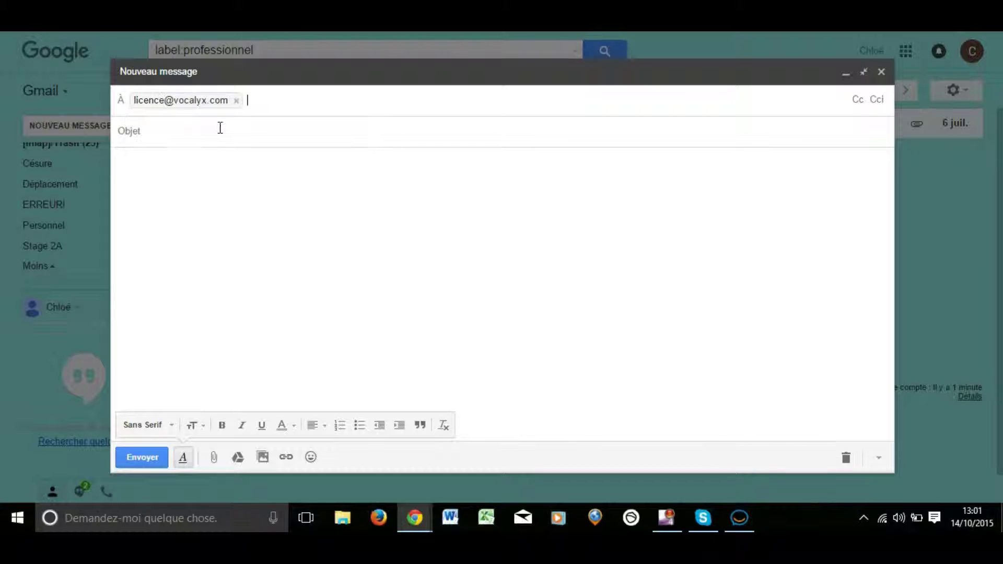
pyautogui.press('Tab')
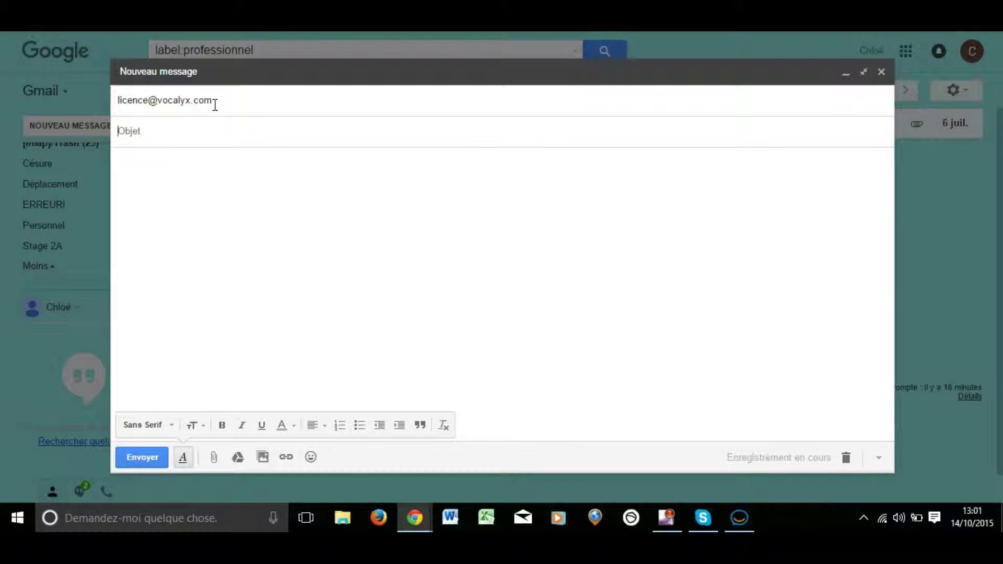
pyautogui.write('Nouveau té')
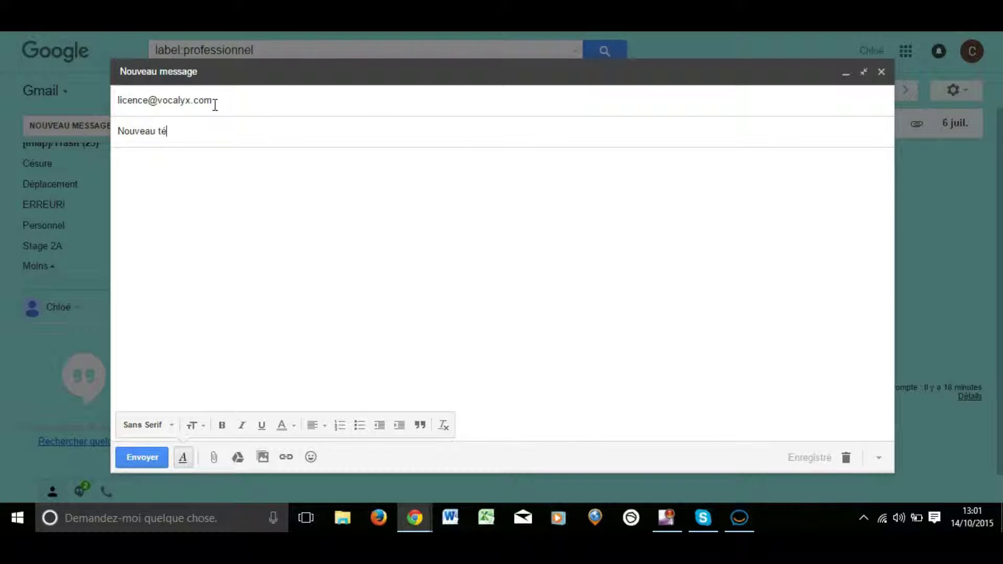
pyautogui.write('léchargement vocalyx pour')
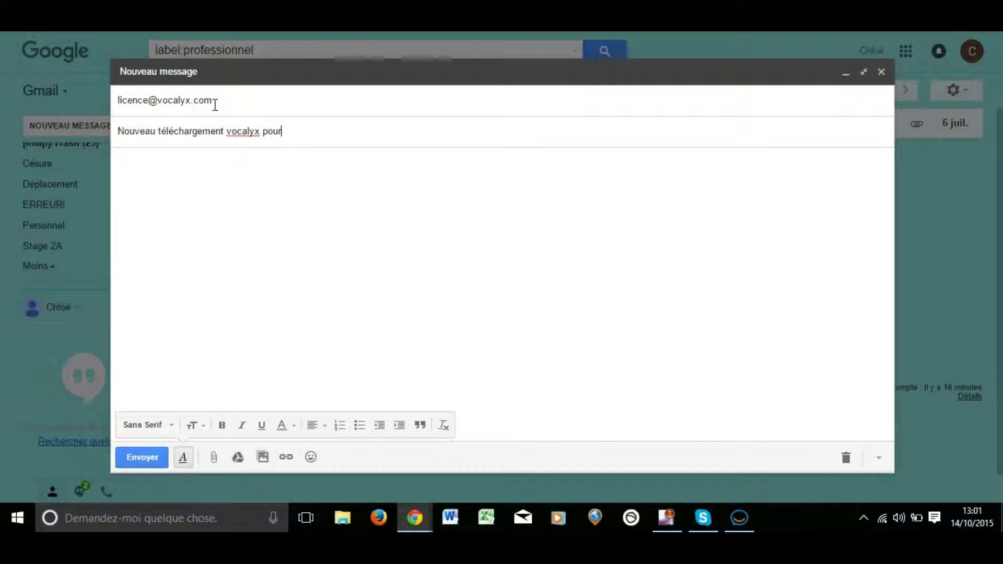
pyautogui.write(' Windows')
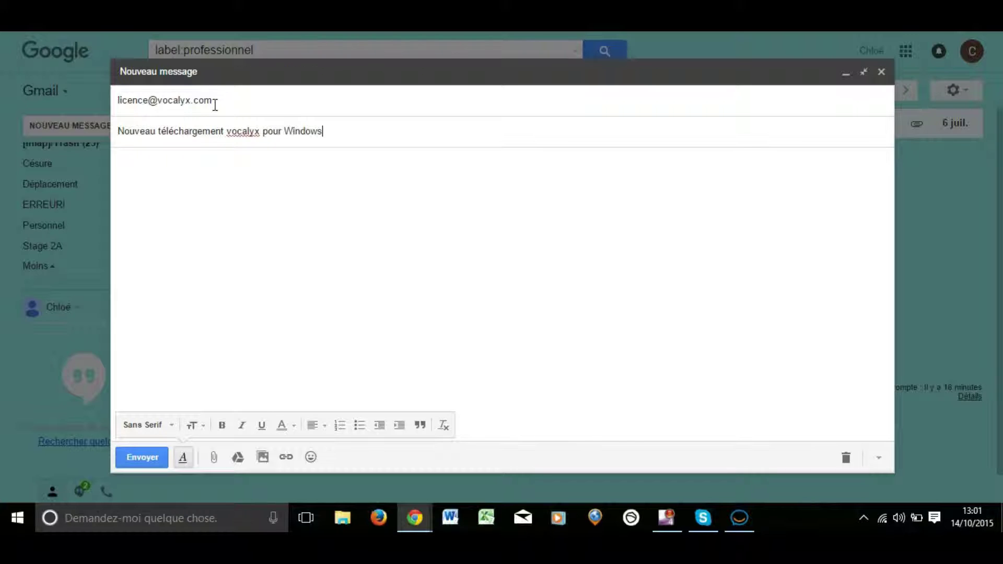
# Step: Write the message body "Bonjour," followed by the line "J'ai téléchargé l'application Vocalyx sous Windows, voici mon numéro machine :"
pyautogui.press('Tab')
pyautogui.write('Bonjour, ')
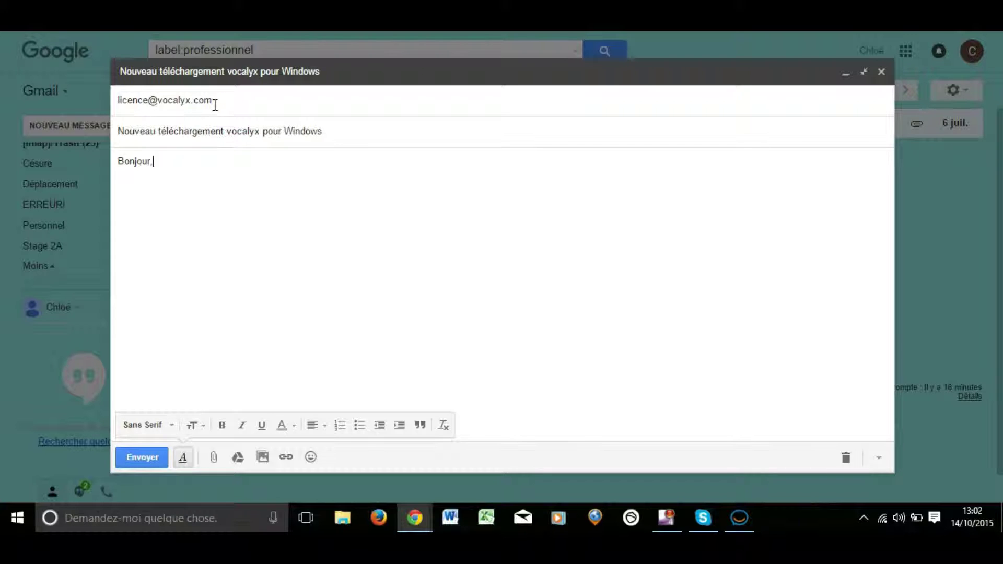
pyautogui.write("J'ai téléchargé l'application ")
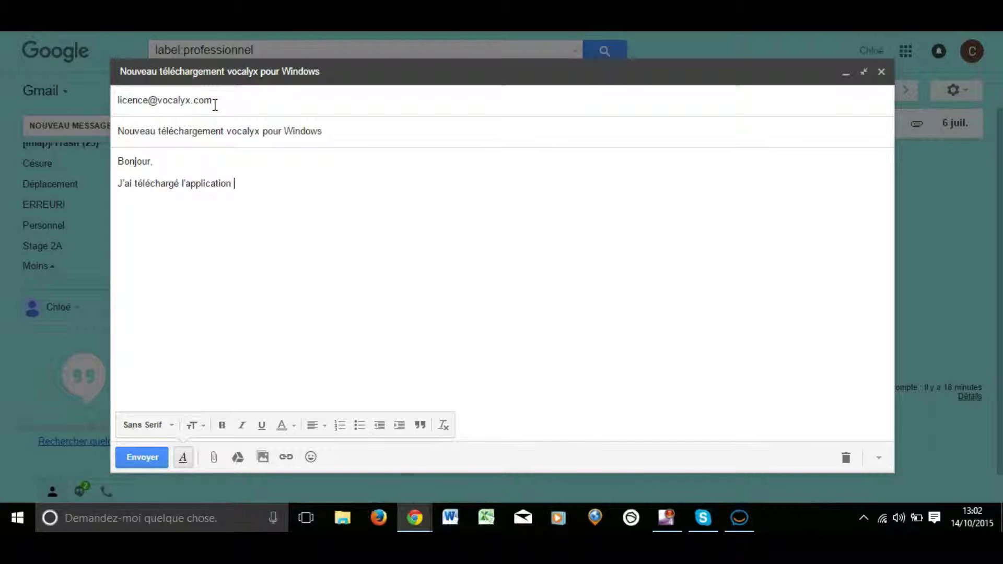
pyautogui.write('Vocalyx sous Windows, voici mon numér')
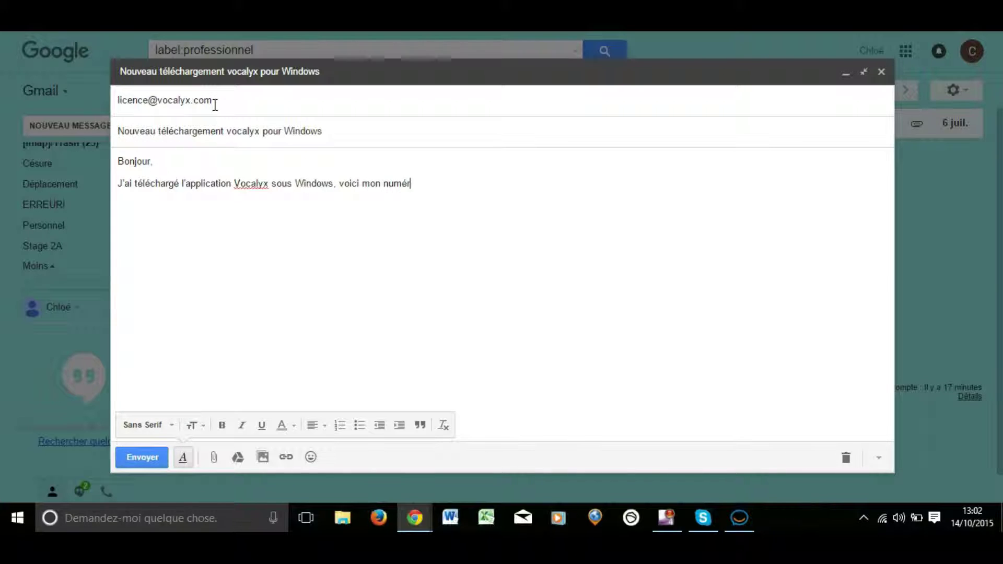
pyautogui.write('o machine')
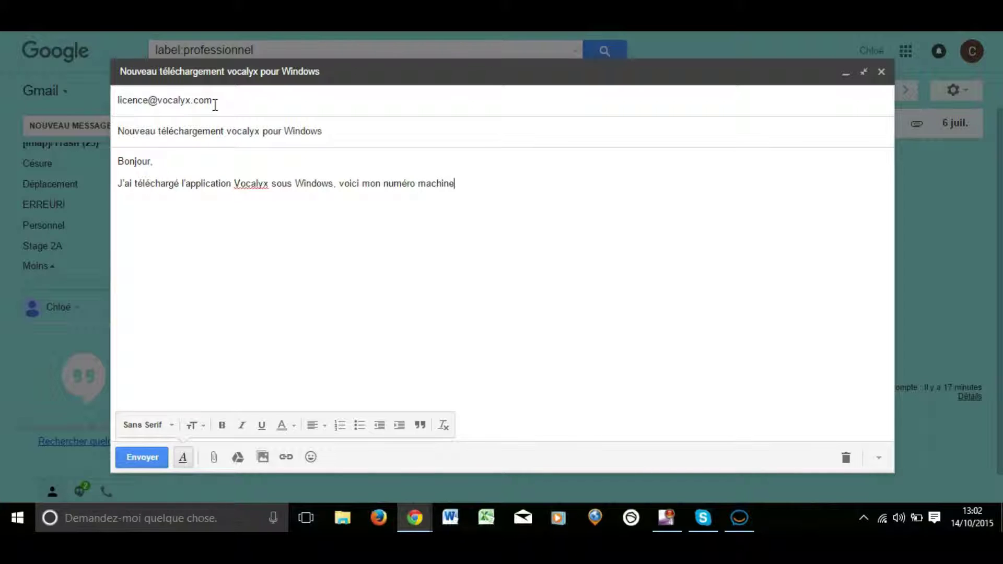
pyautogui.write(' :')
# Step: Paste the copied machine code on its own line below the introductory sentence of the message
pyautogui.press('Return')
pyautogui.press('Return')
pyautogui.rightClick(127, 206)
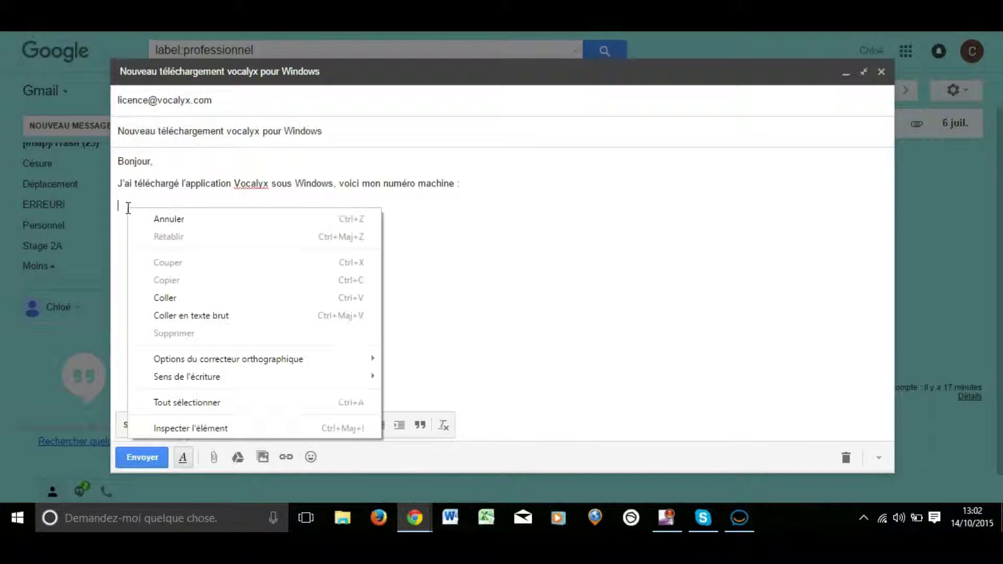
pyautogui.click(164, 298)
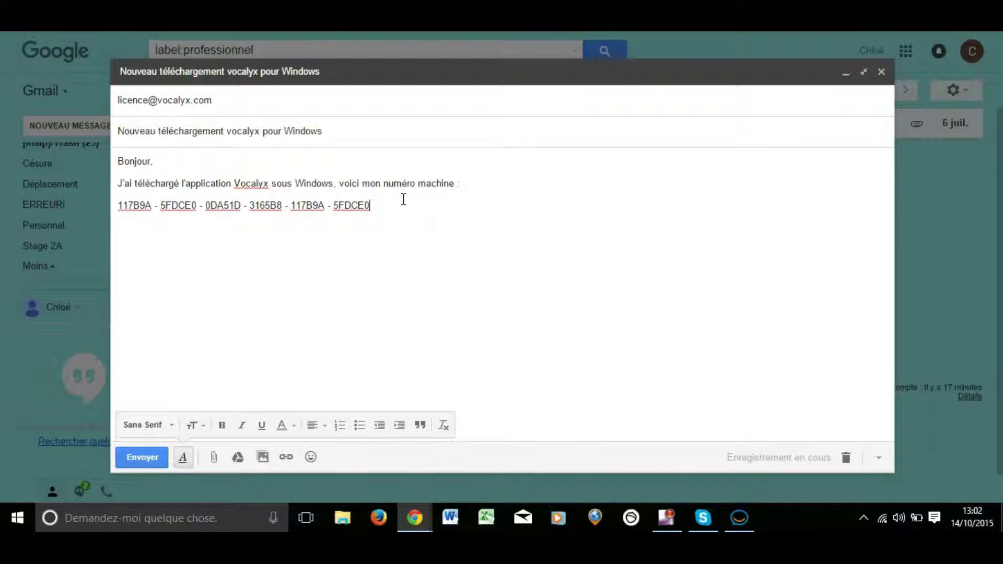
# Step: Close the message with "Merci beaucoup." and the sign-off "Monsieur/Madame ...", and send it
pyautogui.write('er')
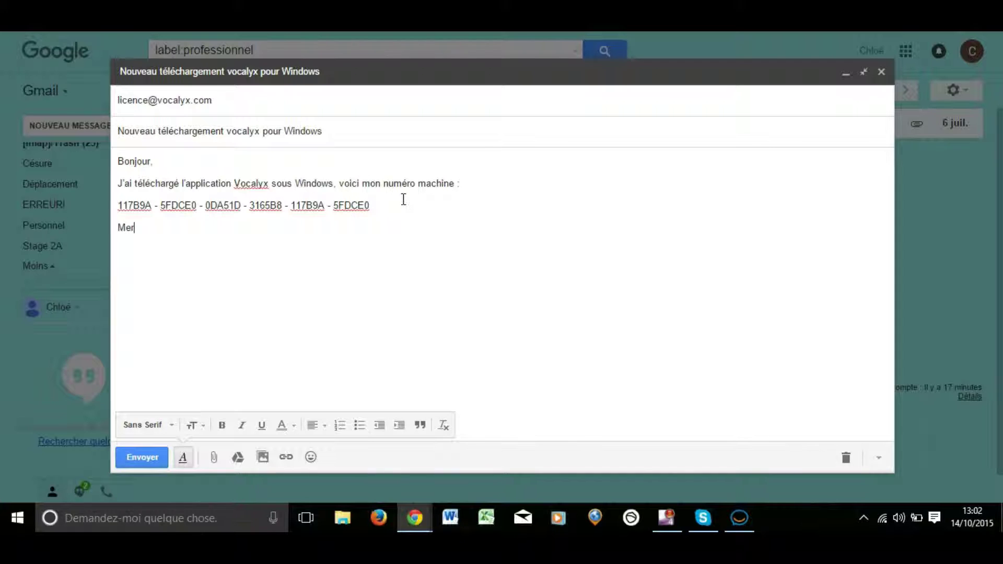
pyautogui.write('ci beaucoup. ')
pyautogui.write('Monsieur')
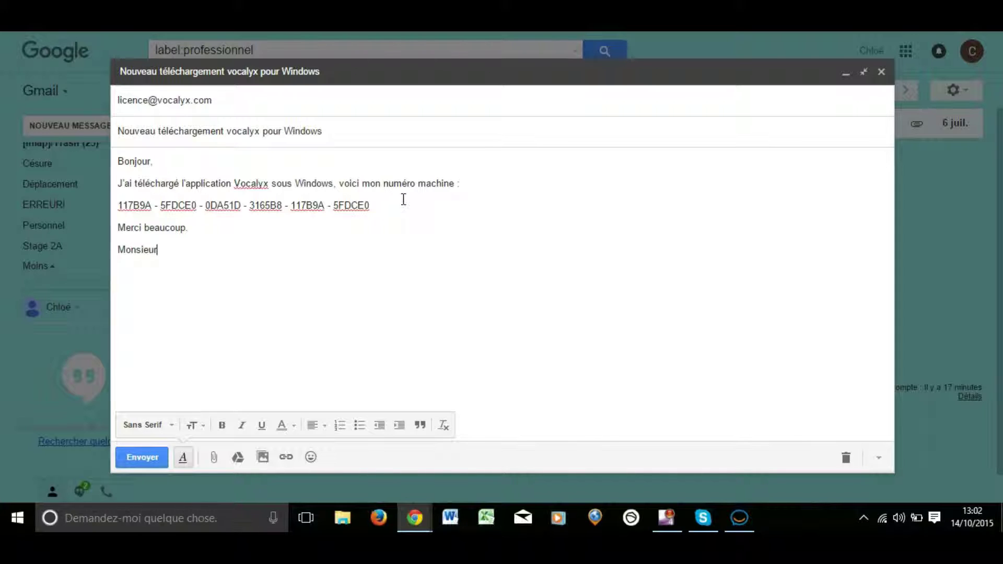
pyautogui.write('/Madame ...')
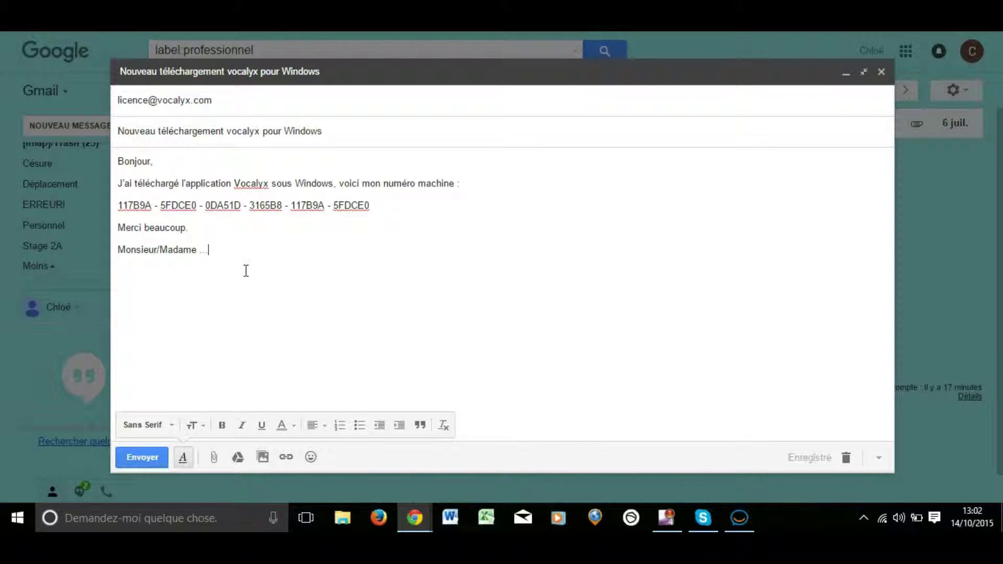
pyautogui.click(150, 459)
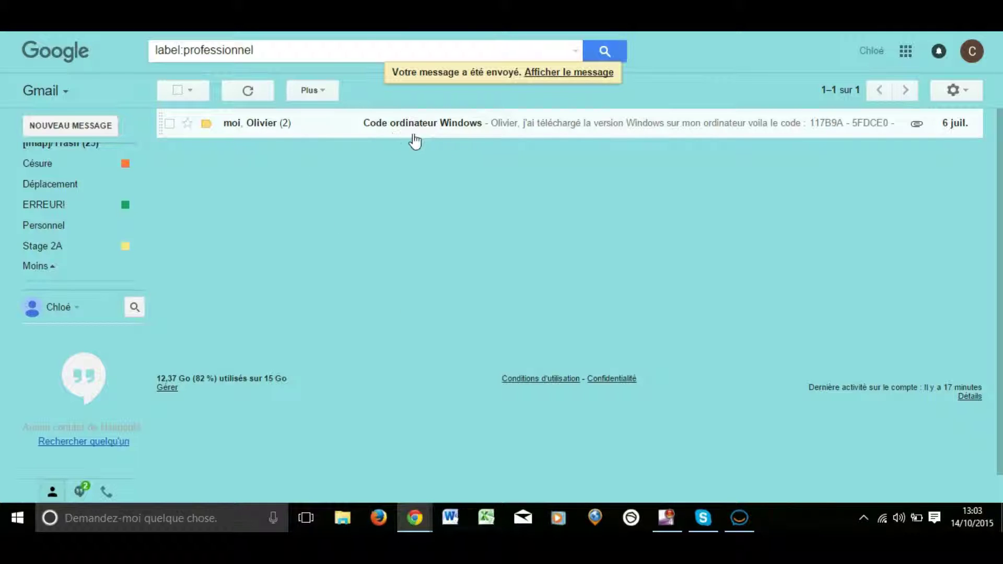
# Step: Open the "Code ordinateur Windows" conversation and copy the 30-day Windows trial licence code from the reply
pyautogui.click(385, 127)
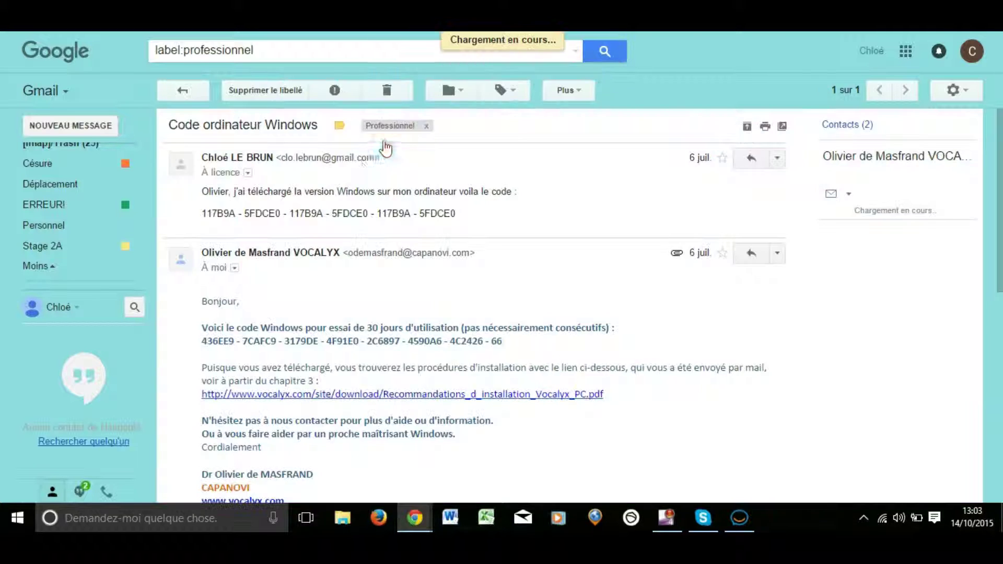
pyautogui.scroll(-2, 426, 245)
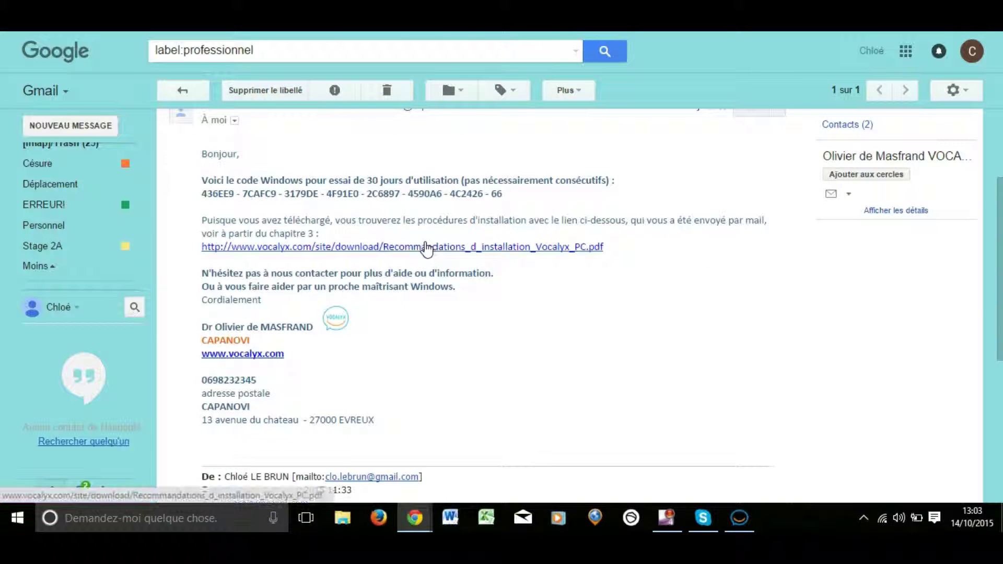
pyautogui.scroll(2, 423, 243)
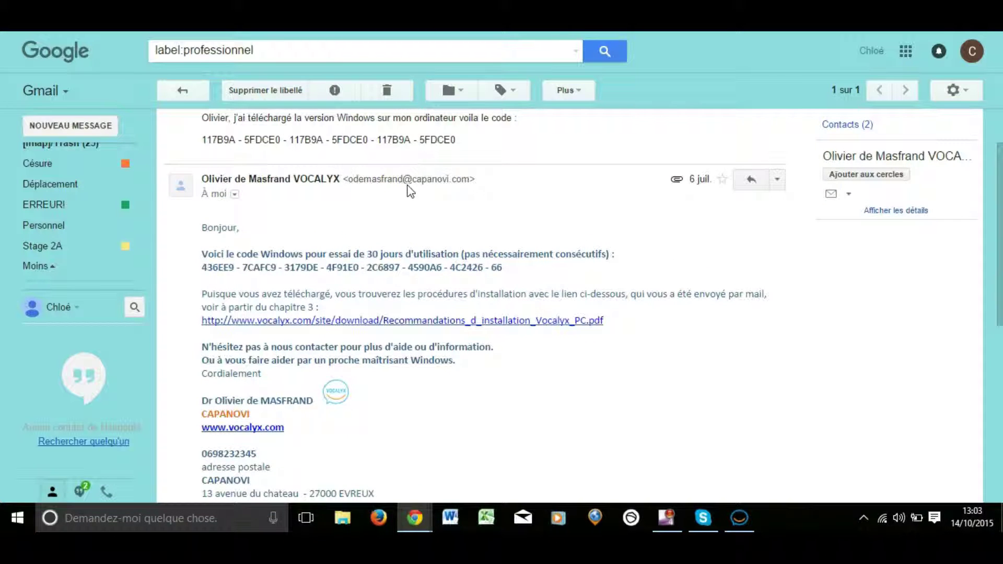
pyautogui.scroll(-2, 411, 191)
pyautogui.moveTo(202, 194); pyautogui.dragTo(609, 202)
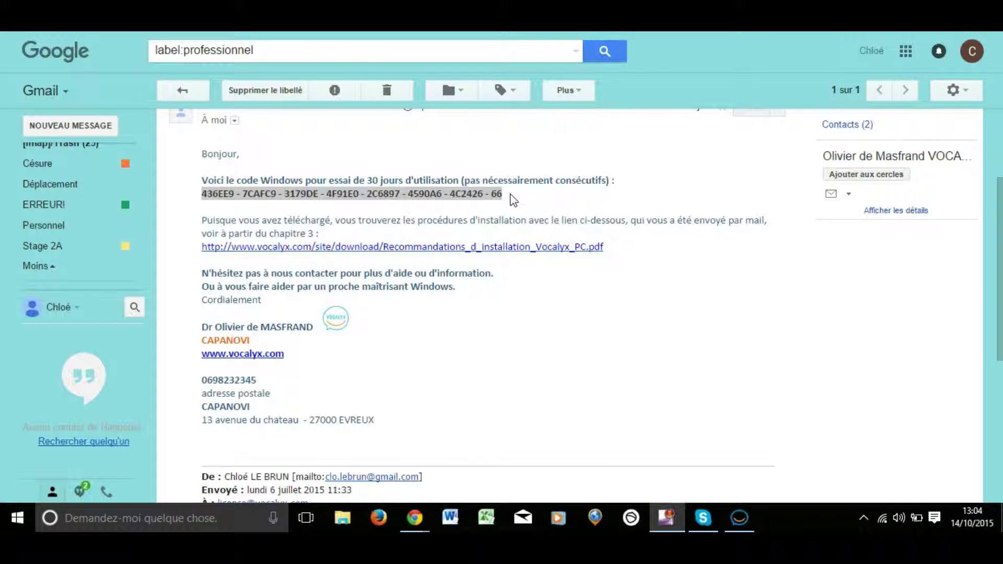
pyautogui.moveTo(501, 195); pyautogui.dragTo(200, 196)
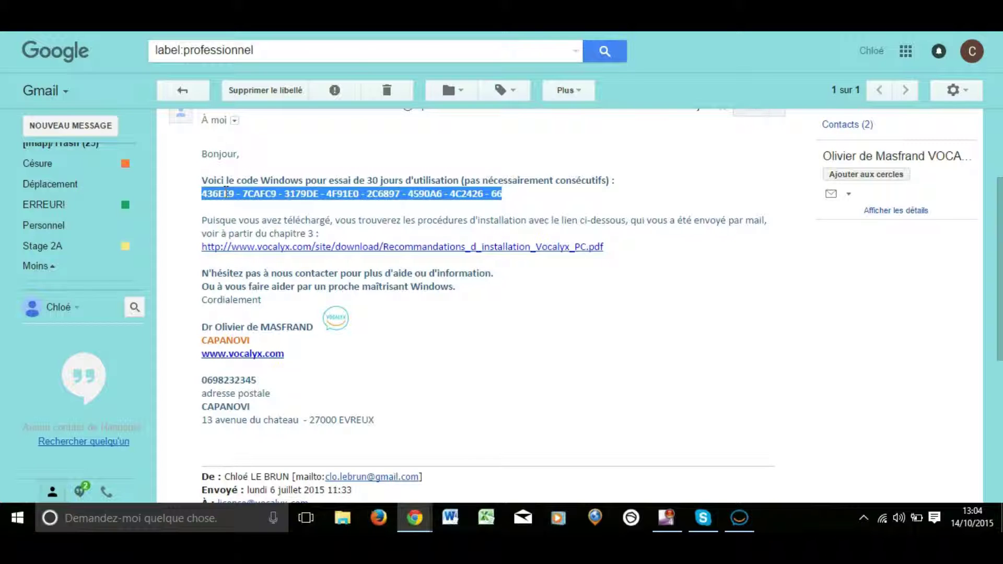
pyautogui.rightClick(227, 193)
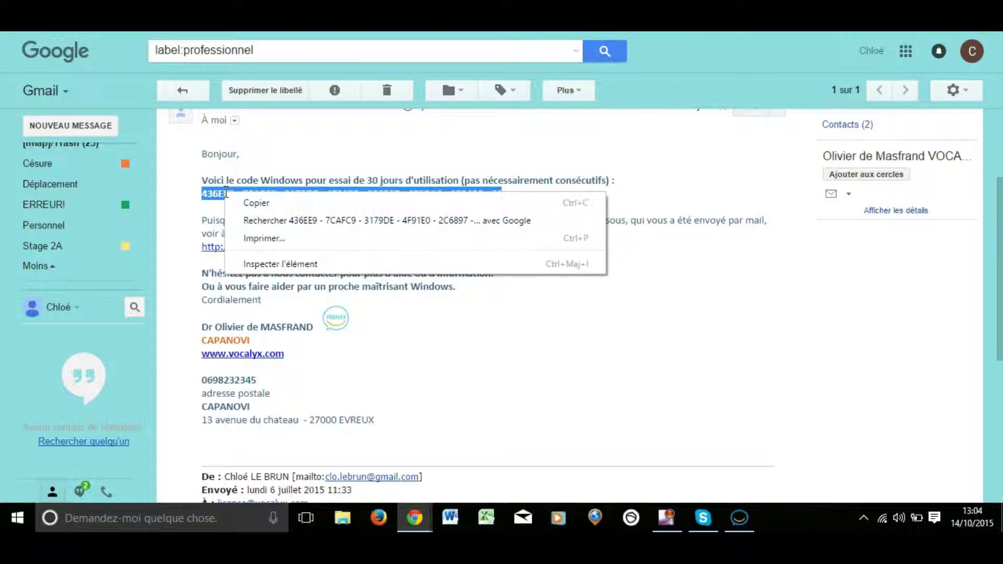
pyautogui.click(256, 203)
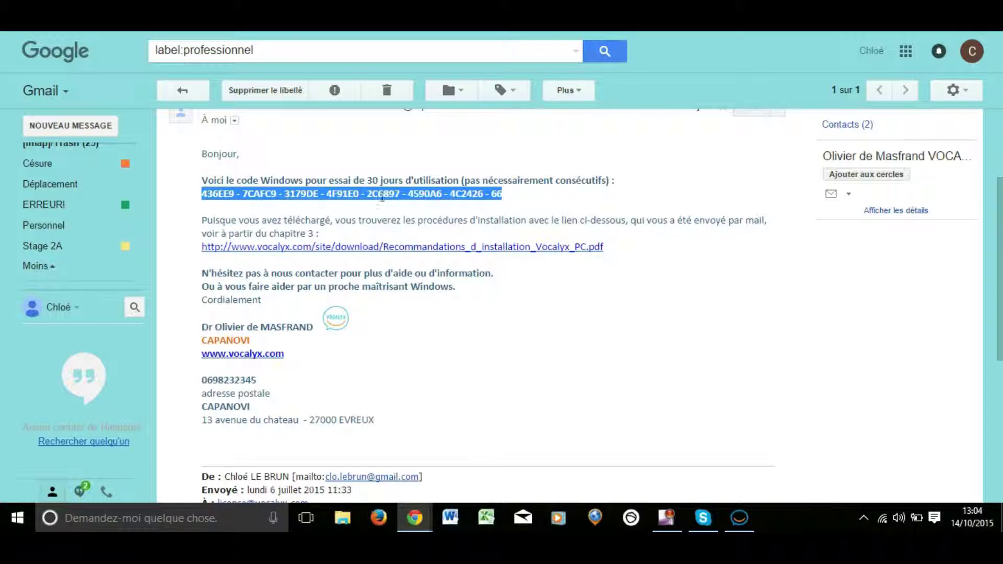
# Step: Switch to Vocalyx, proceed to the licence entry, paste the copied licence code into the licence field and register it
pyautogui.click(745, 520)
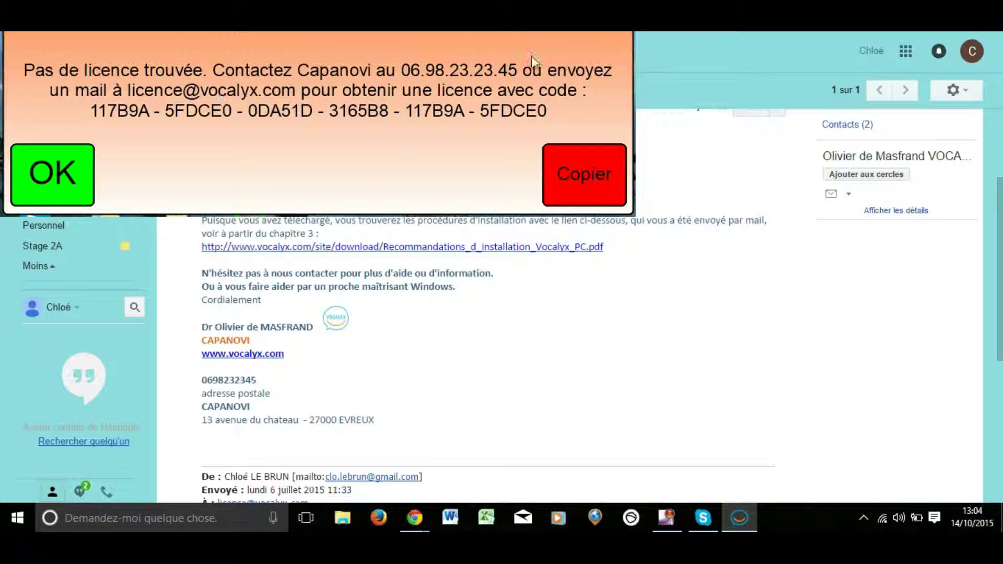
pyautogui.click(65, 177)
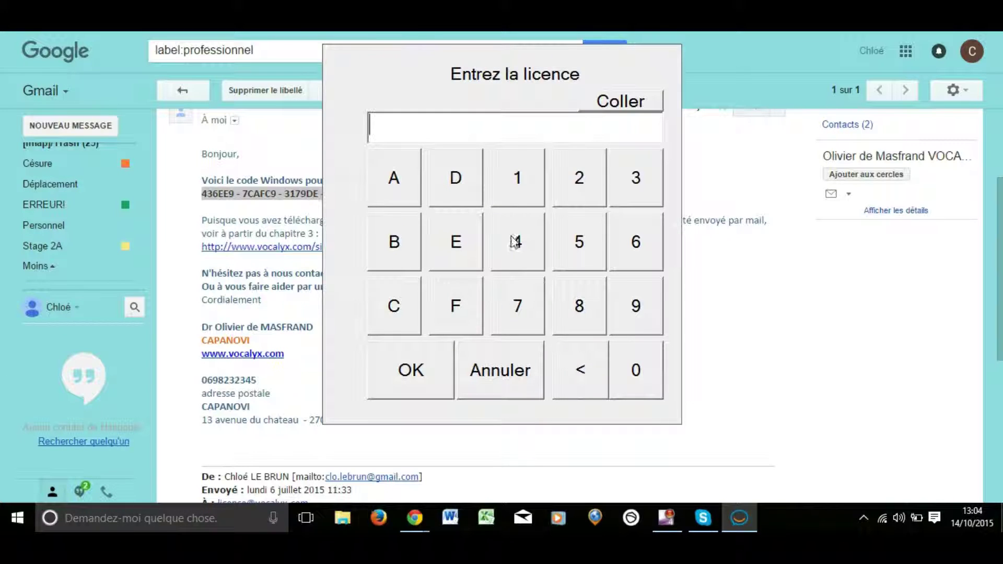
pyautogui.click(629, 109)
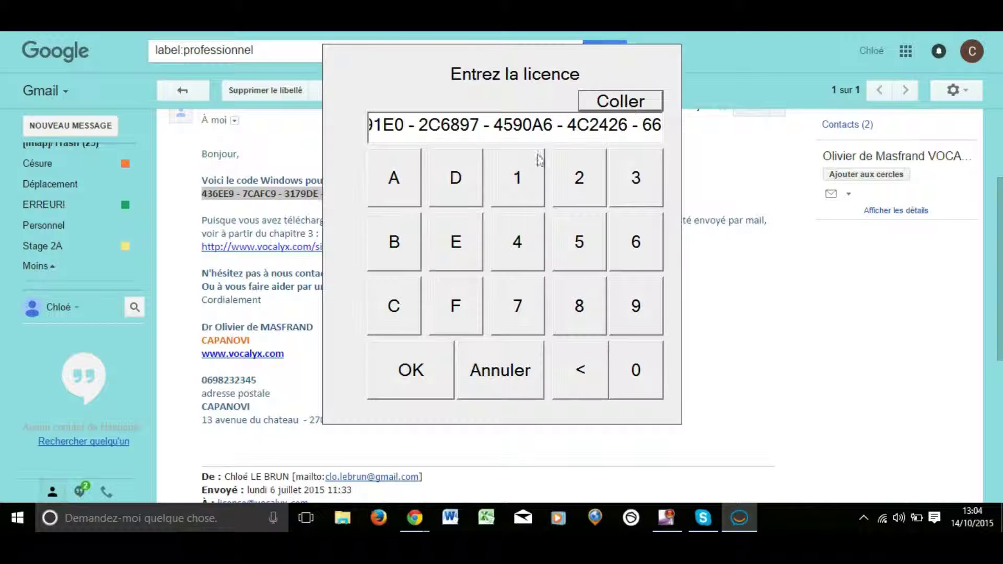
pyautogui.click(426, 374)
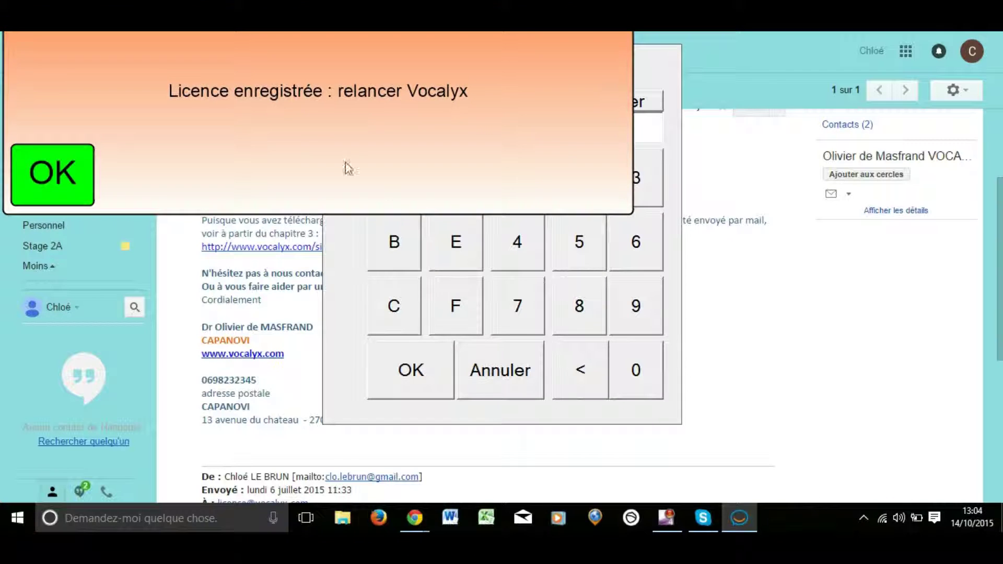
pyautogui.click(67, 180)
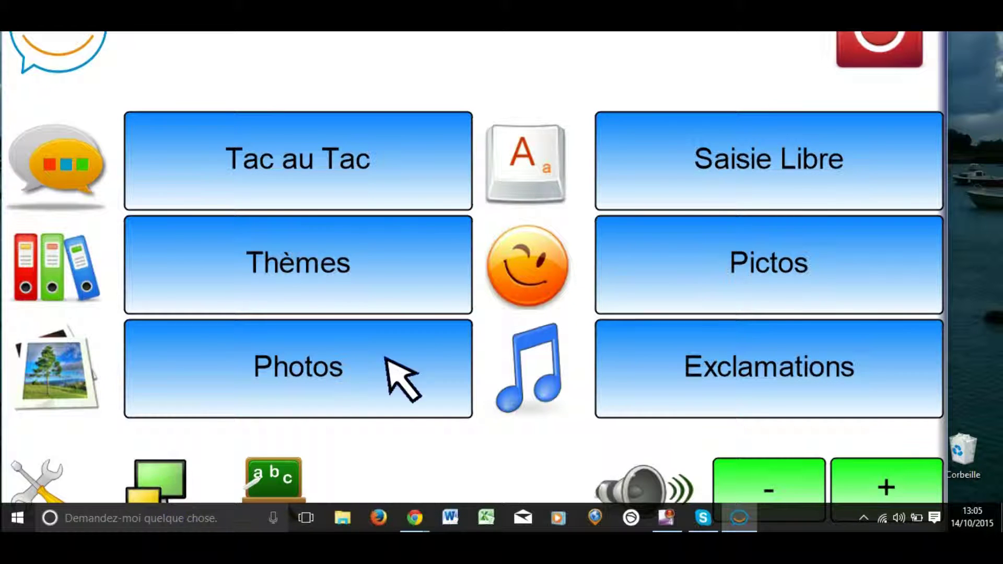
# Step: Change the display size of the Vocalyx window and open the Tac au Tac board
pyautogui.click(168, 497)
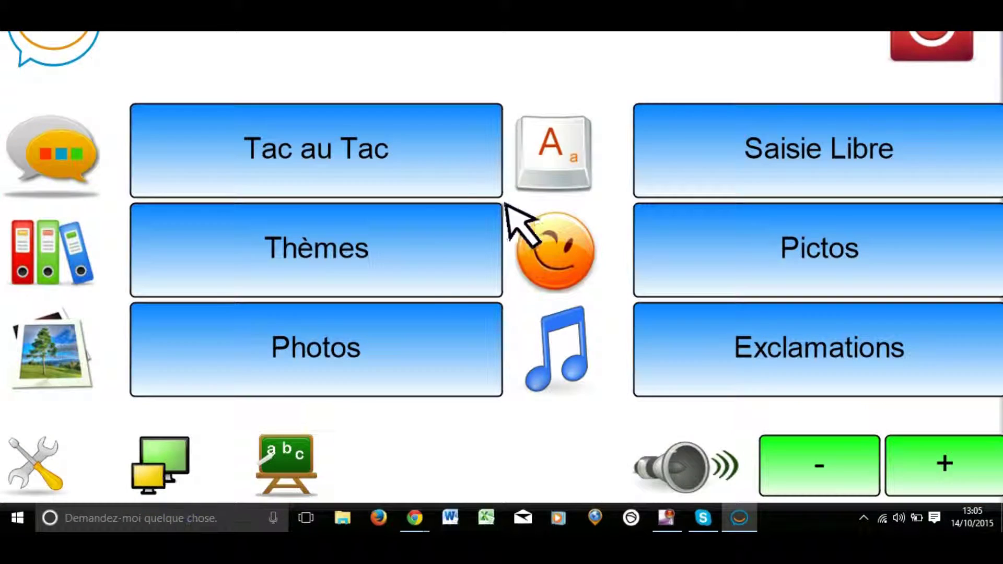
pyautogui.click(432, 160)
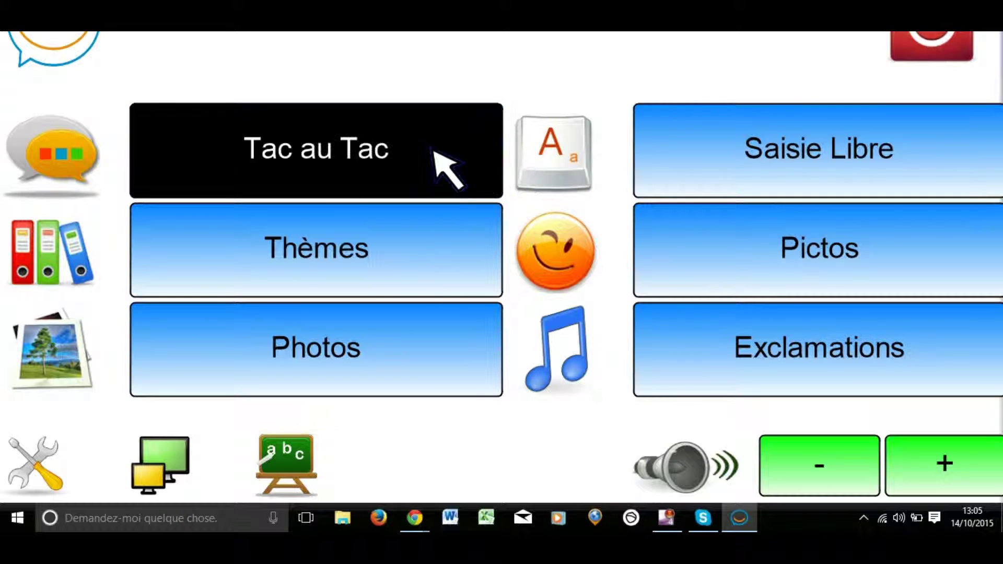
# Step: Try the green check mark, woman with cutlery and waving boy pictures on the board, and return to the home page
pyautogui.click(181, 154)
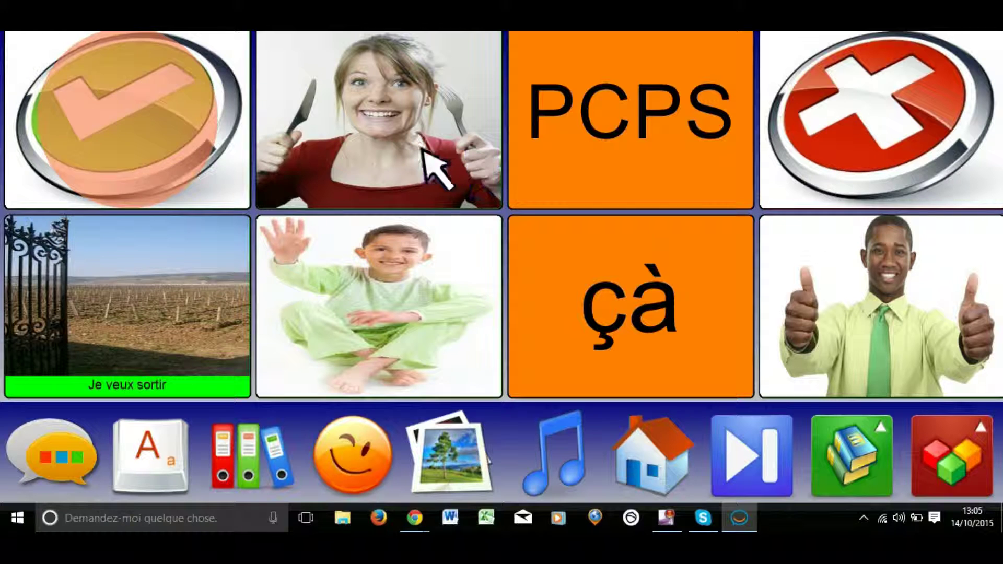
pyautogui.click(425, 168)
pyautogui.click(461, 281)
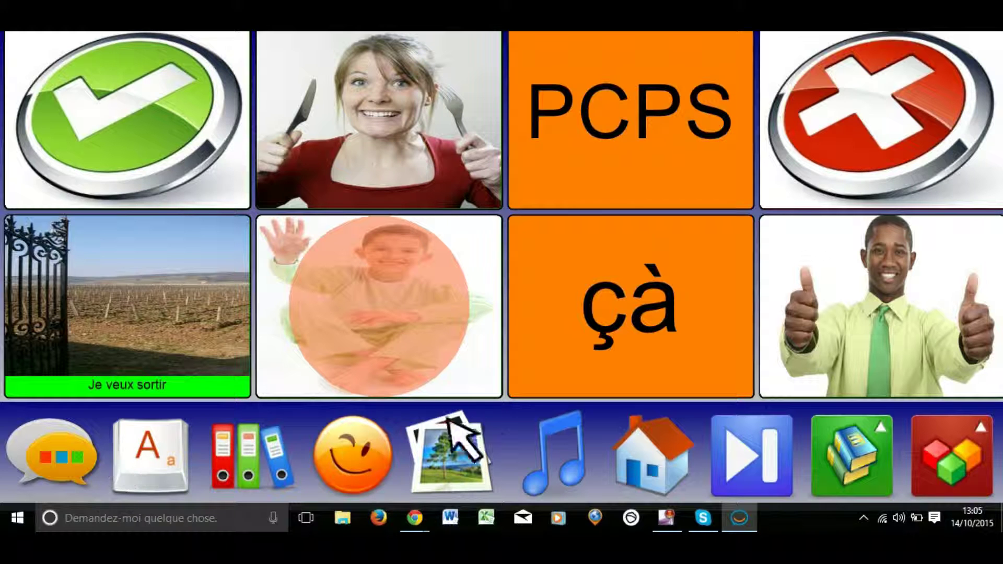
pyautogui.click(654, 473)
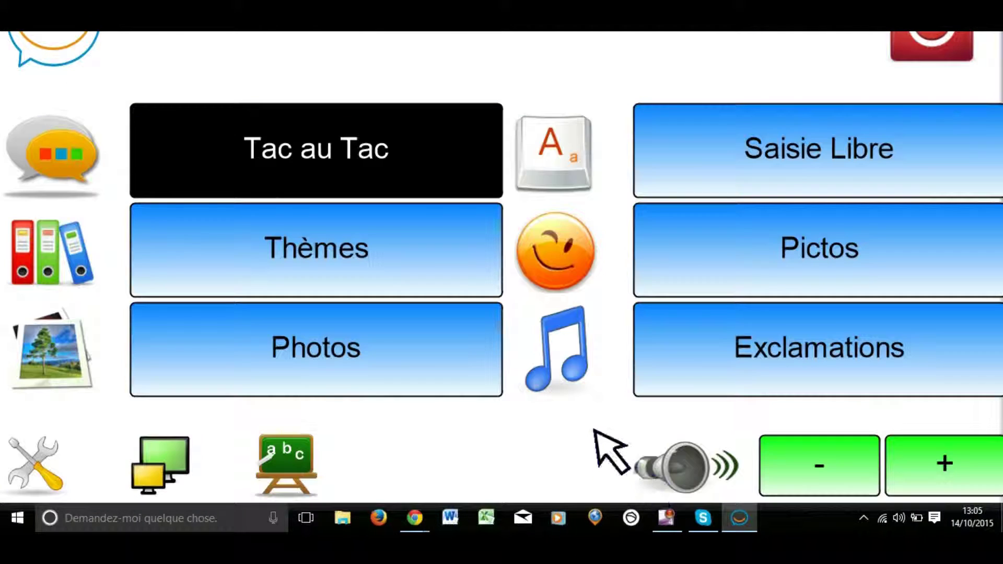